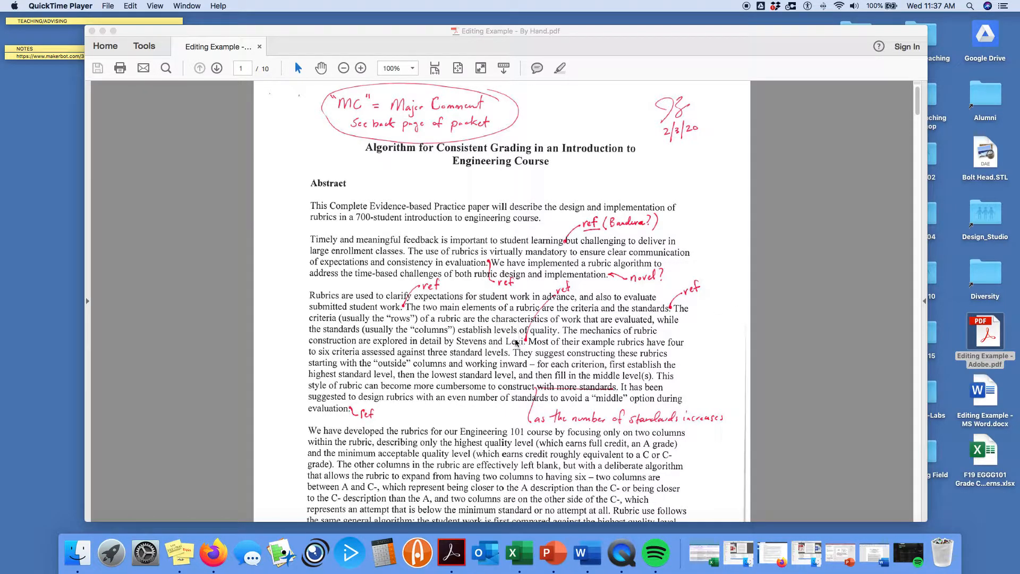
Skim the hand-marked paper from the first page through the appendix tables and back to the abstract.
scroll(522, 348, "down", 15)
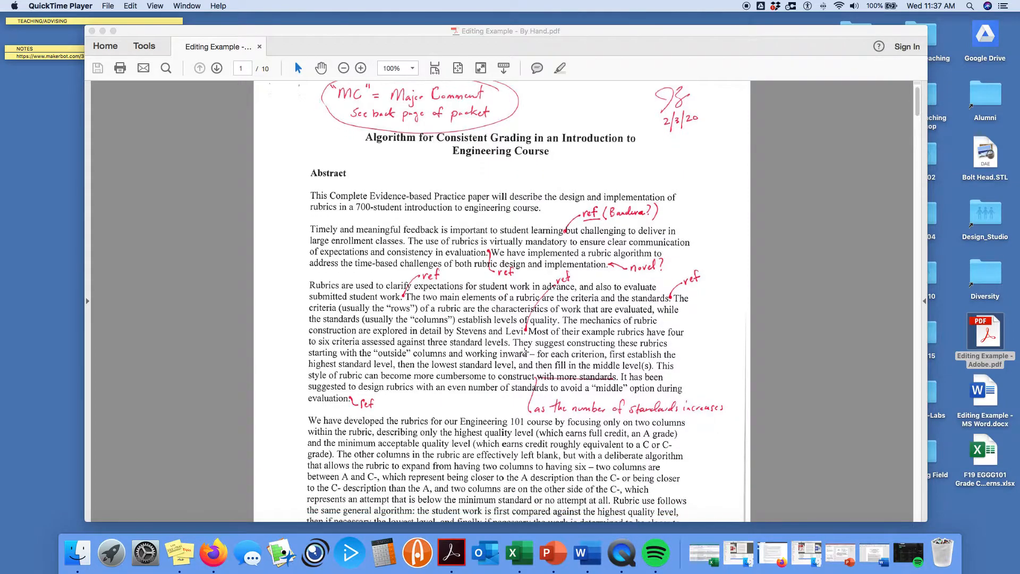
scroll(525, 352, "down", 15)
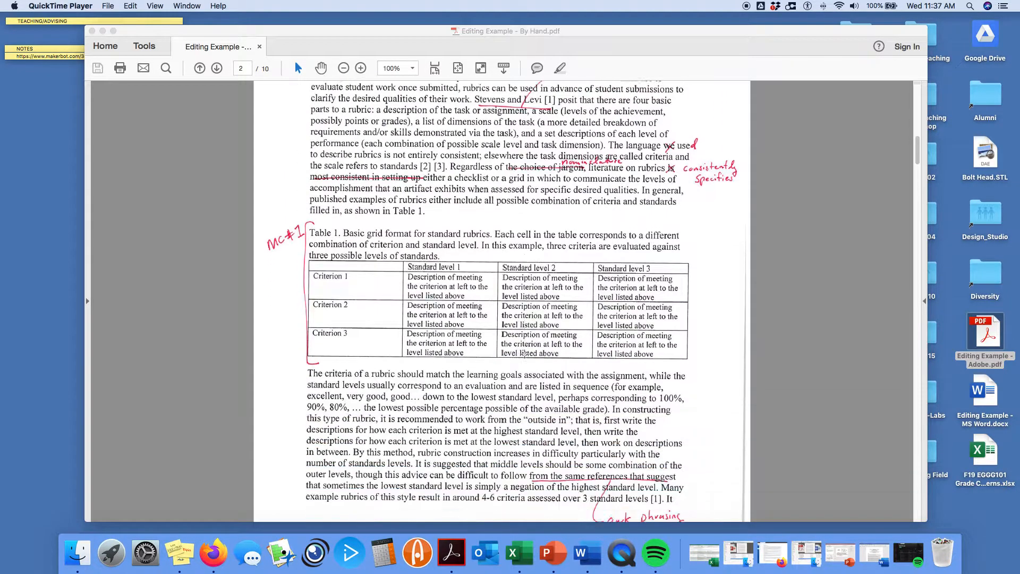
scroll(525, 355, "down", 15)
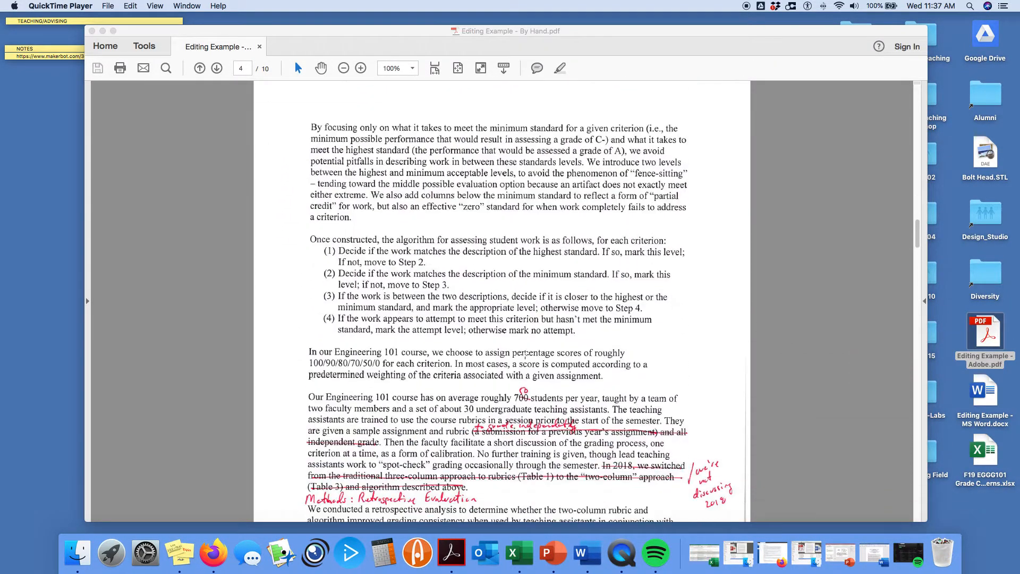
scroll(525, 354, "down", 15)
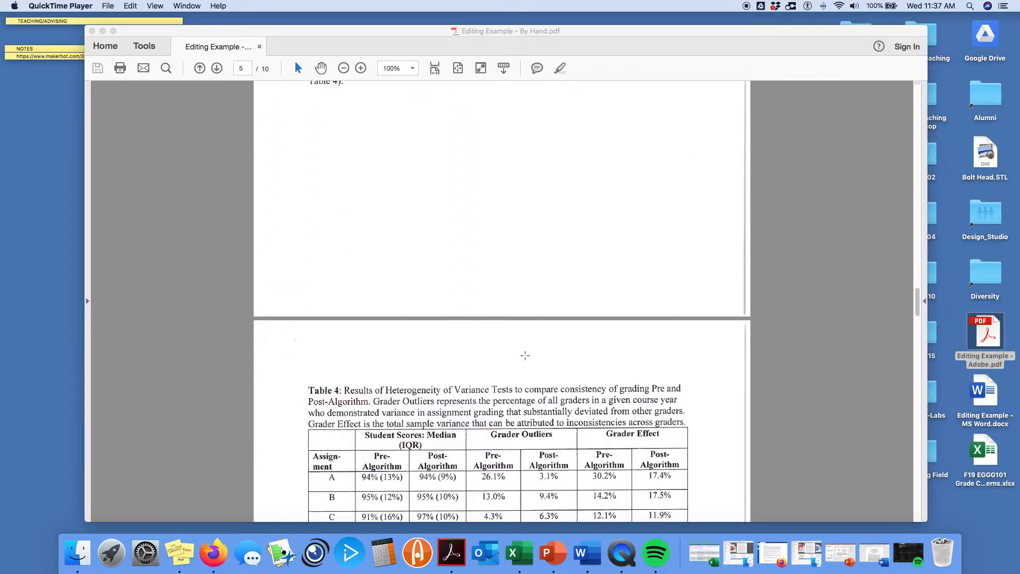
scroll(525, 357, "down", 15)
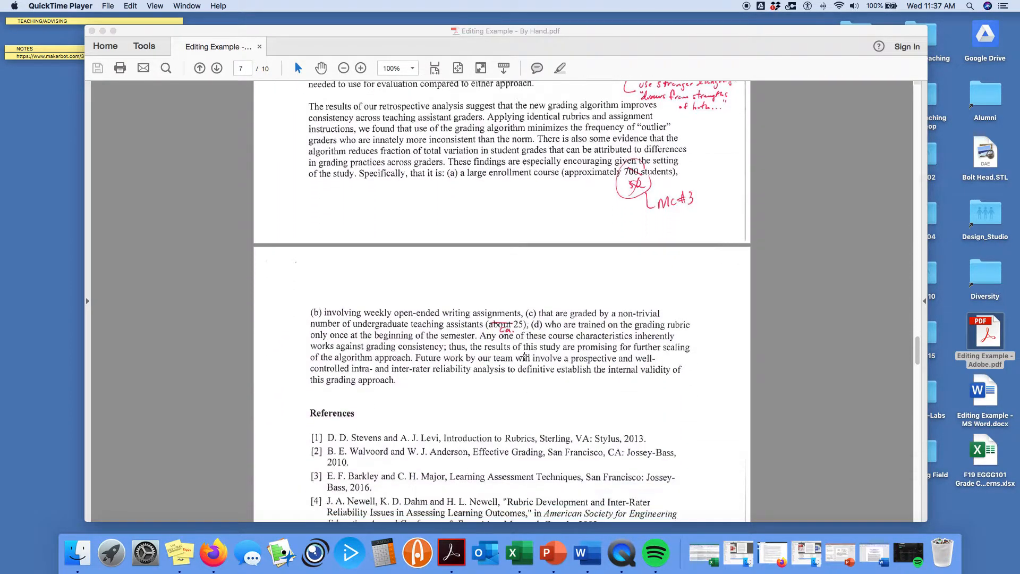
scroll(524, 358, "down", 15)
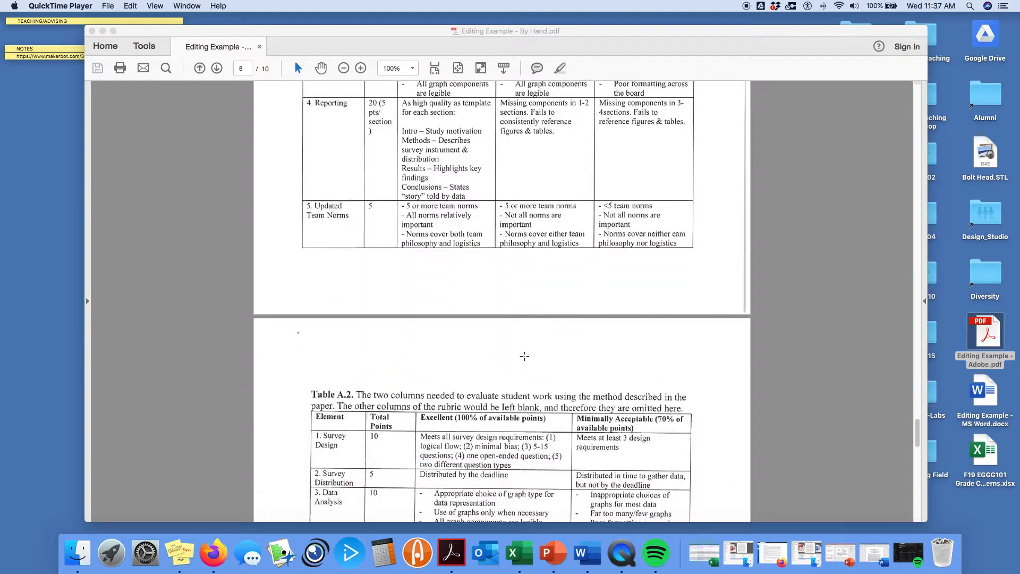
scroll(524, 356, "down", 3)
scroll(526, 357, "up", 20)
scroll(529, 357, "up", 20)
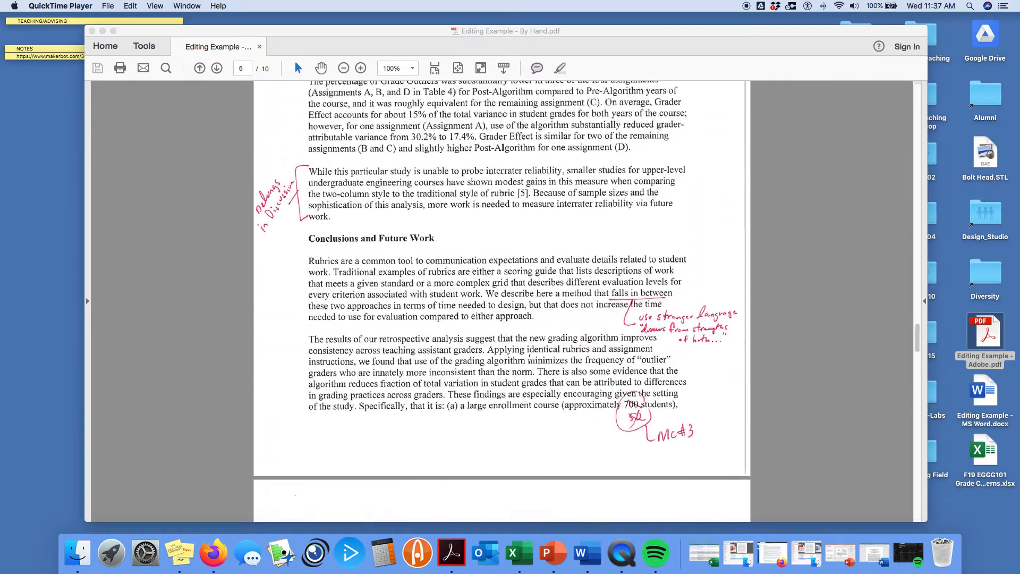
scroll(530, 359, "up", 20)
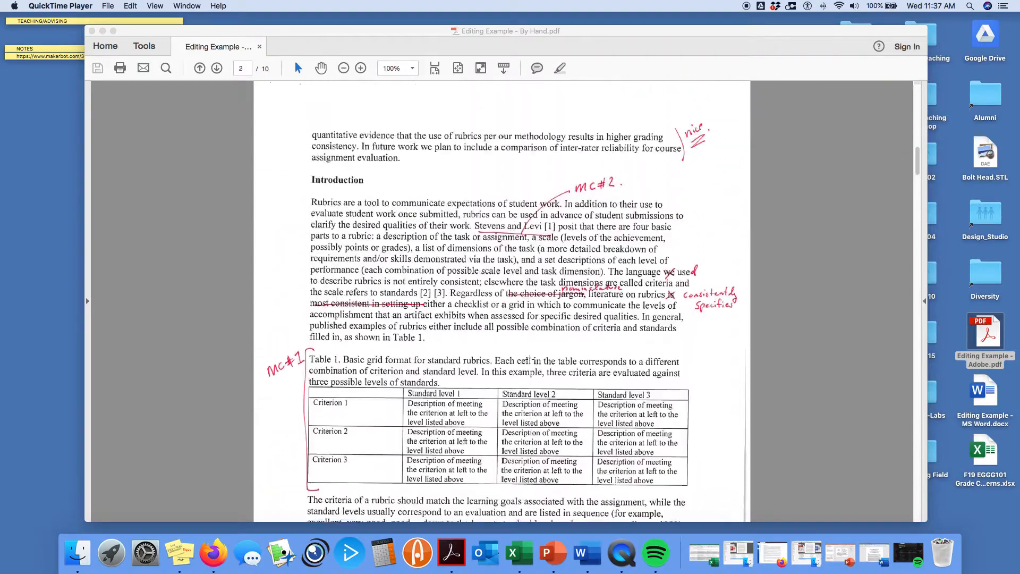
scroll(530, 363, "up", 5)
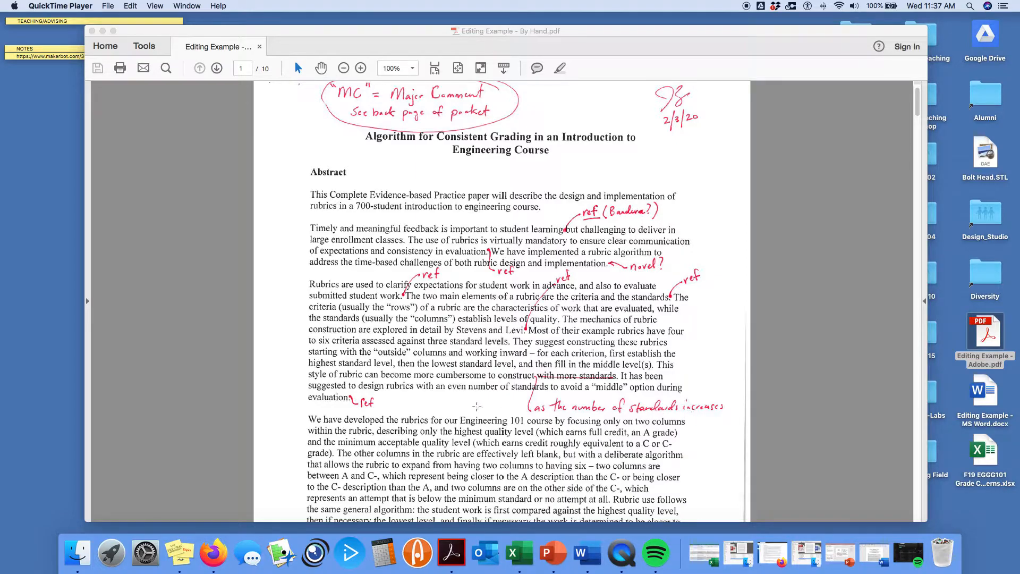
Examine the handwritten reference notes, strikethroughs and MC labels in the Abstract, Introduction and around Table 1.
scroll(477, 407, "down", 1)
scroll(480, 407, "up", 3)
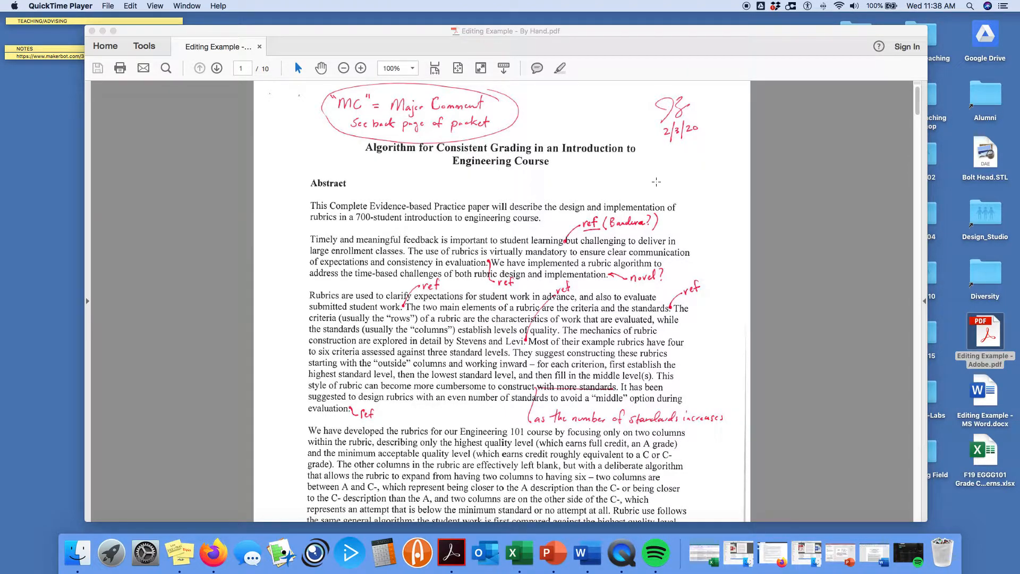
scroll(661, 212, "down", 5)
scroll(661, 212, "down", 2)
scroll(659, 214, "down", 10)
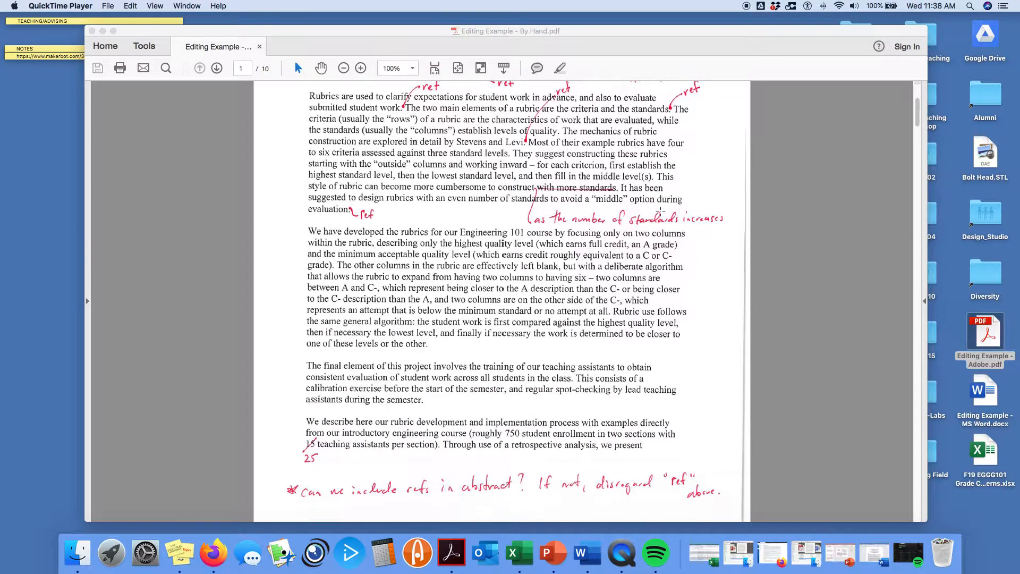
scroll(661, 213, "down", 10)
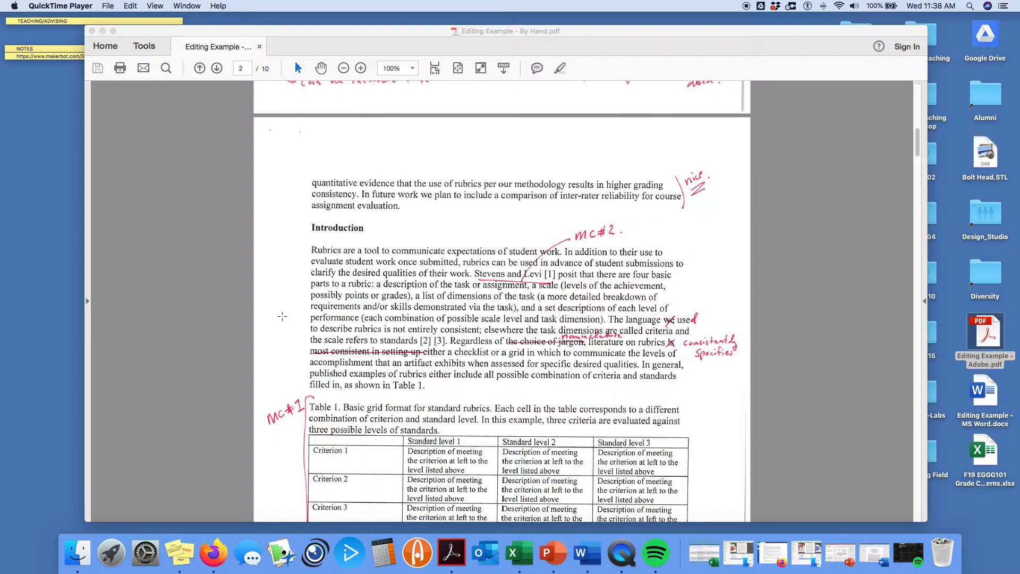
scroll(365, 371, "down", 4)
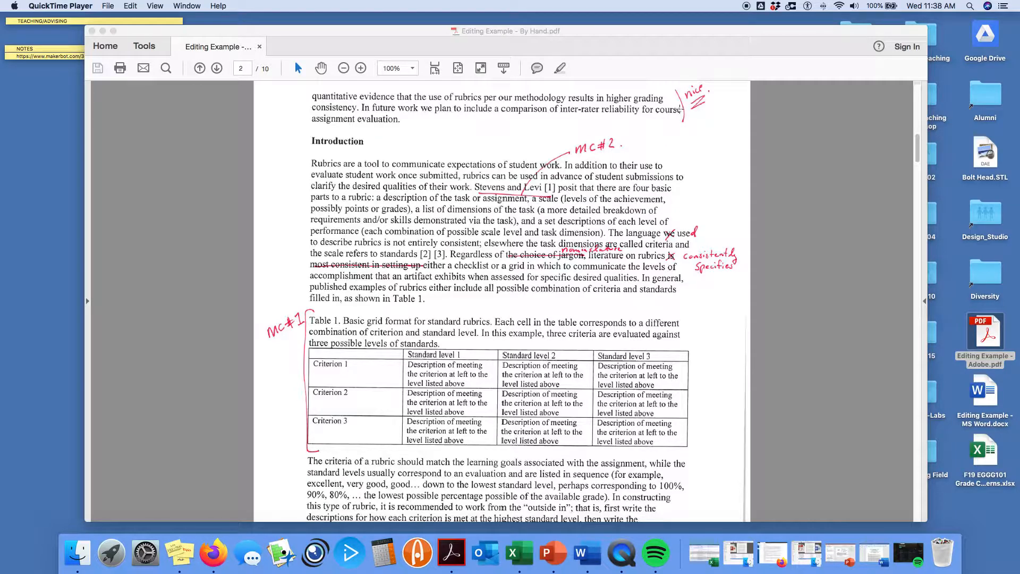
scroll(680, 109, "up", 1)
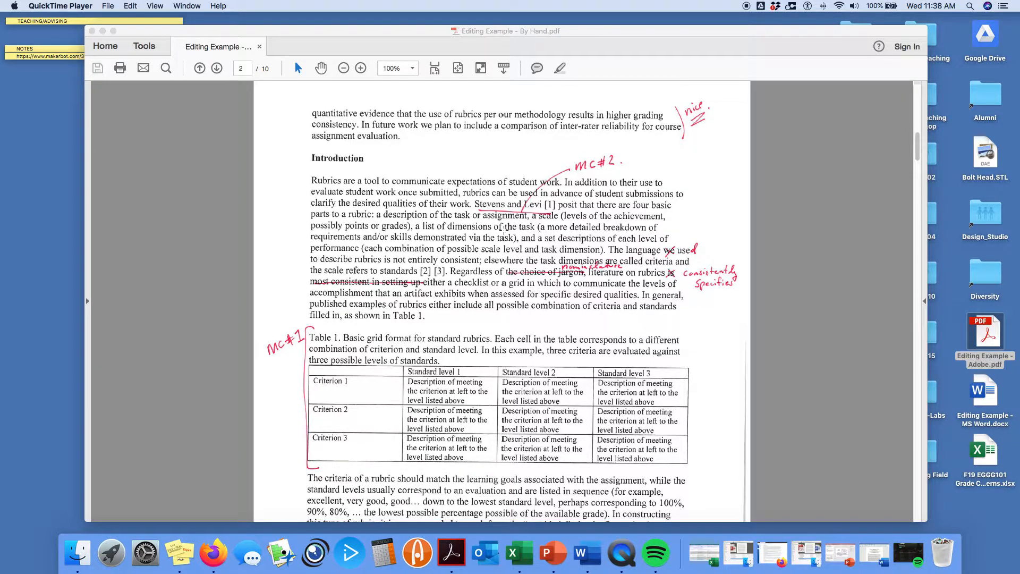
Review the handwritten major comments MC#1 to MC#3 on the packet's last page.
scroll(514, 205, "down", 20)
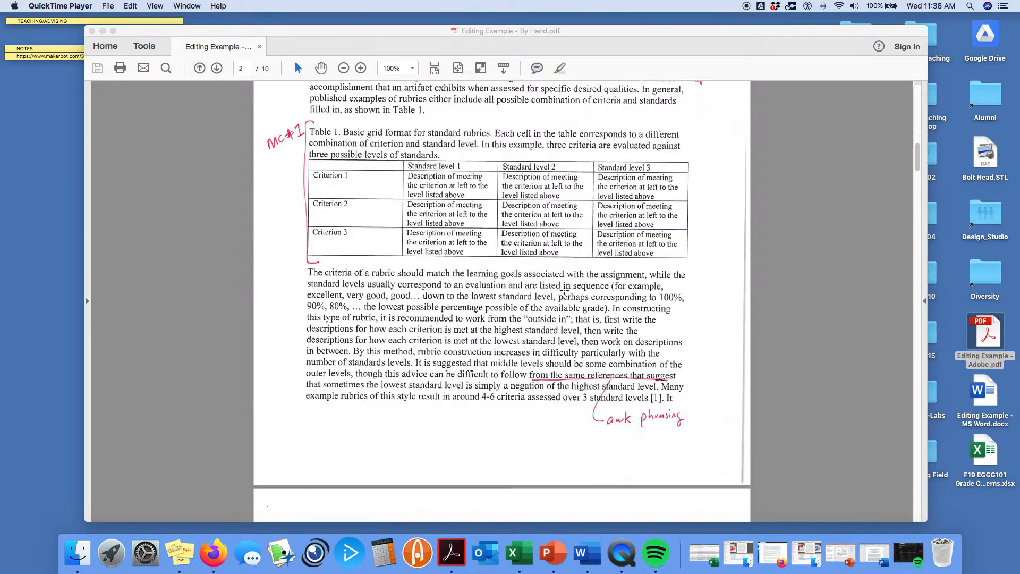
scroll(564, 292, "down", 20)
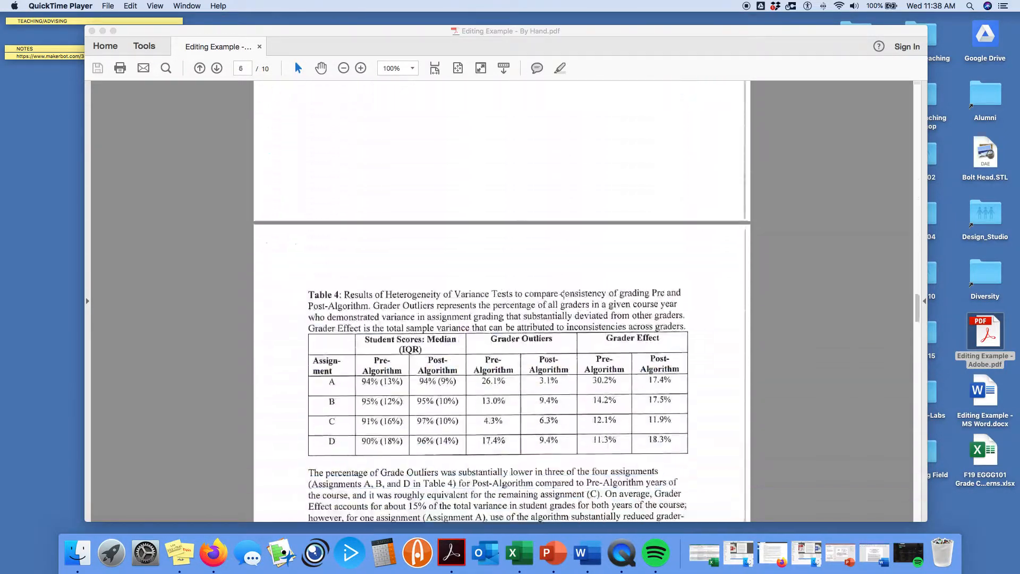
scroll(568, 298, "down", 20)
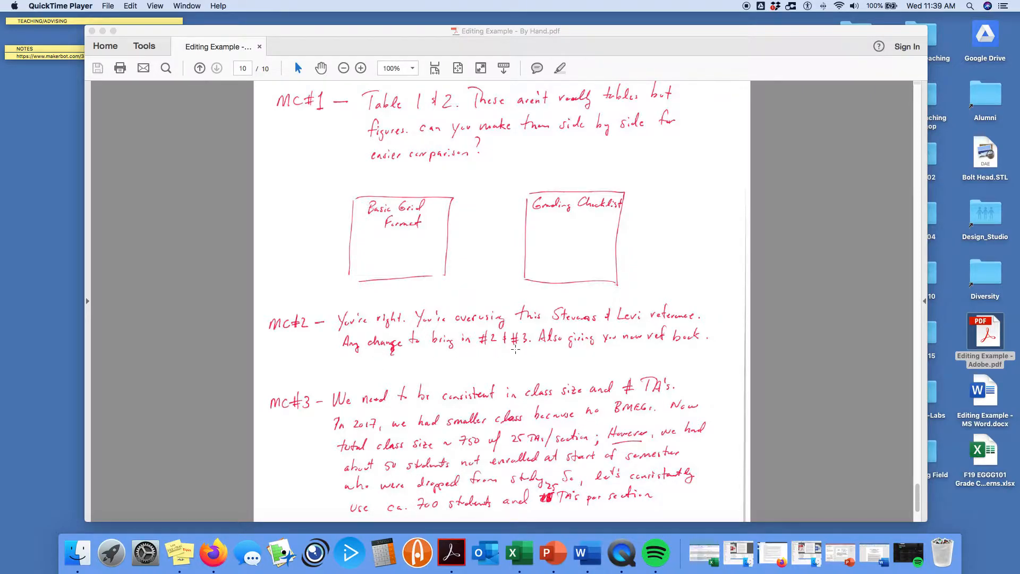
scroll(553, 349, "up", 3)
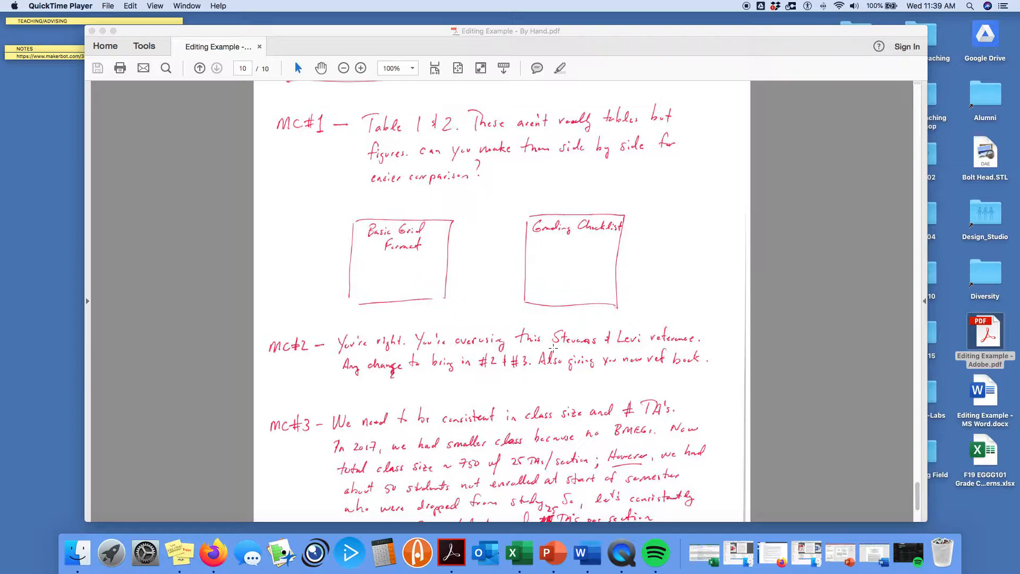
scroll(554, 348, "up", 3)
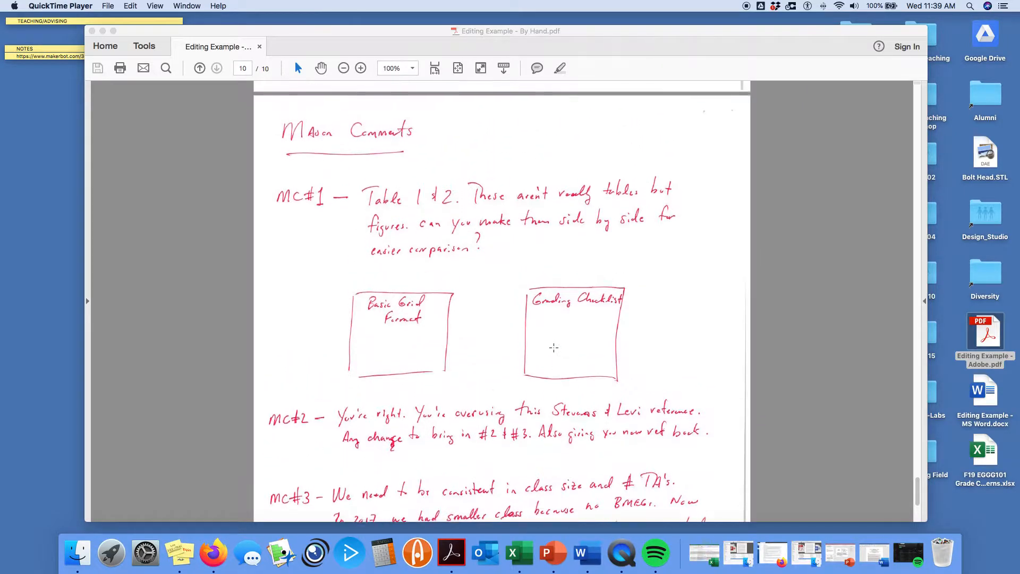
Return from the major comments page to the Introduction and examine the MC#1 and MC#2 marks near Table 1.
scroll(553, 336, "up", 20)
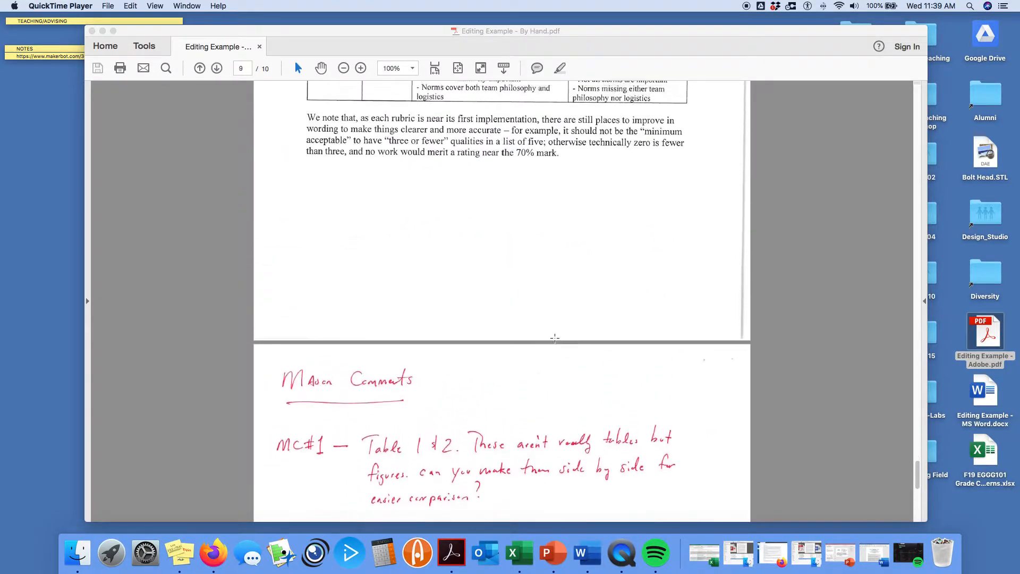
scroll(562, 344, "up", 15)
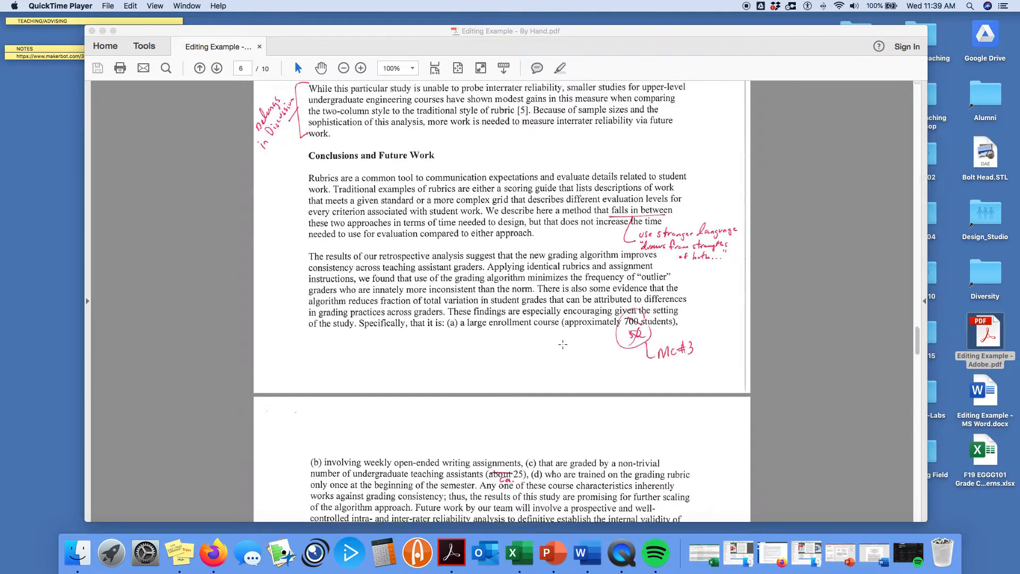
scroll(562, 345, "up", 20)
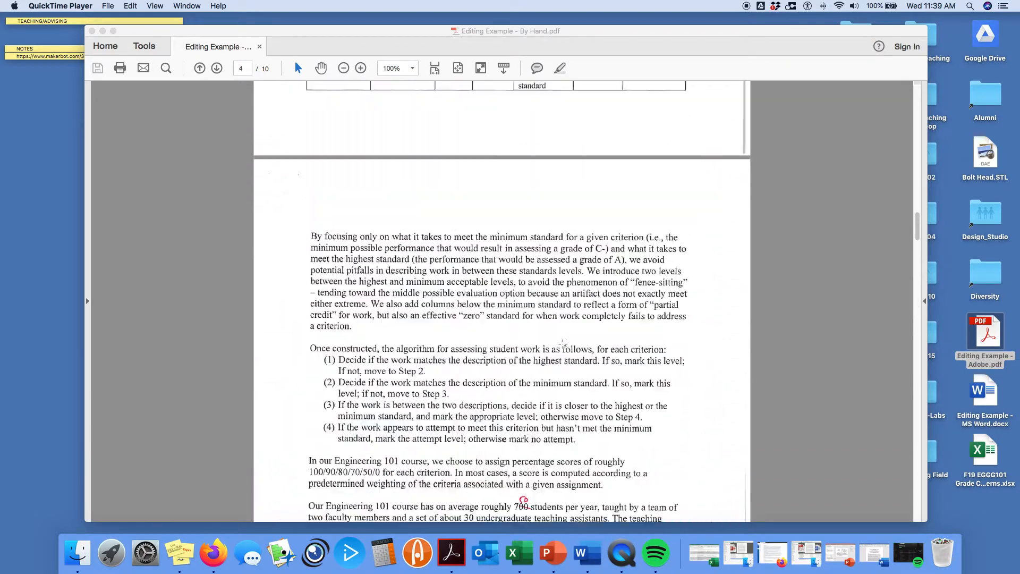
scroll(565, 343, "up", 5)
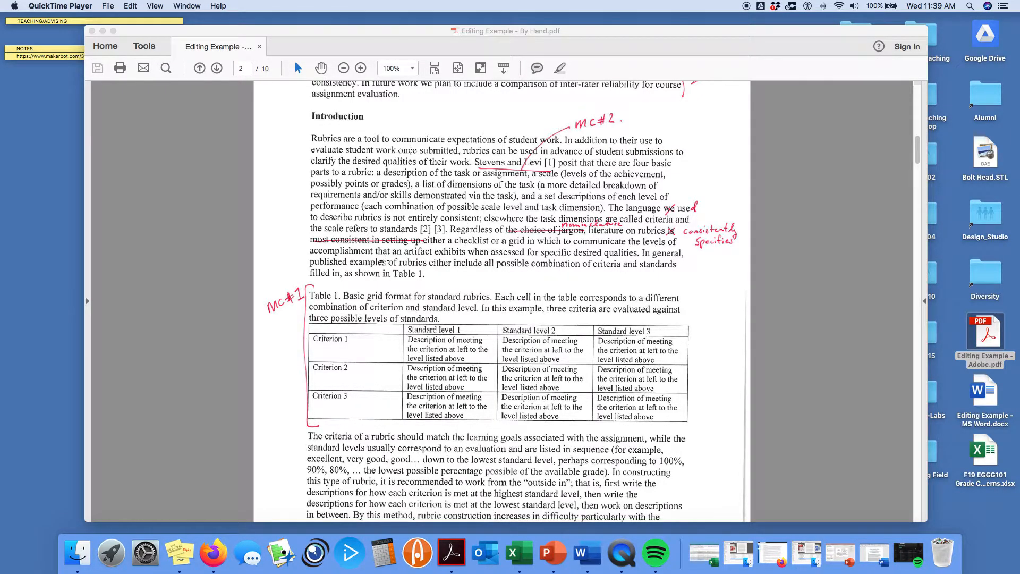
scroll(385, 260, "down", 1)
scroll(549, 255, "down", 5)
scroll(551, 259, "up", 3)
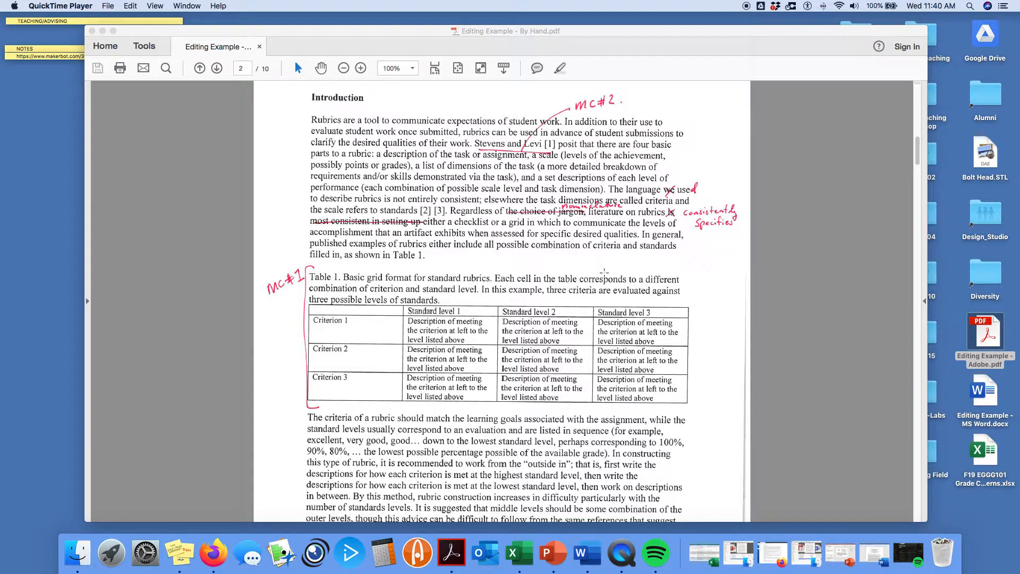
Look over the handwritten edits in the Methods pages and the Abstract, ending back at the Introduction on page 2.
scroll(604, 281, "down", 20)
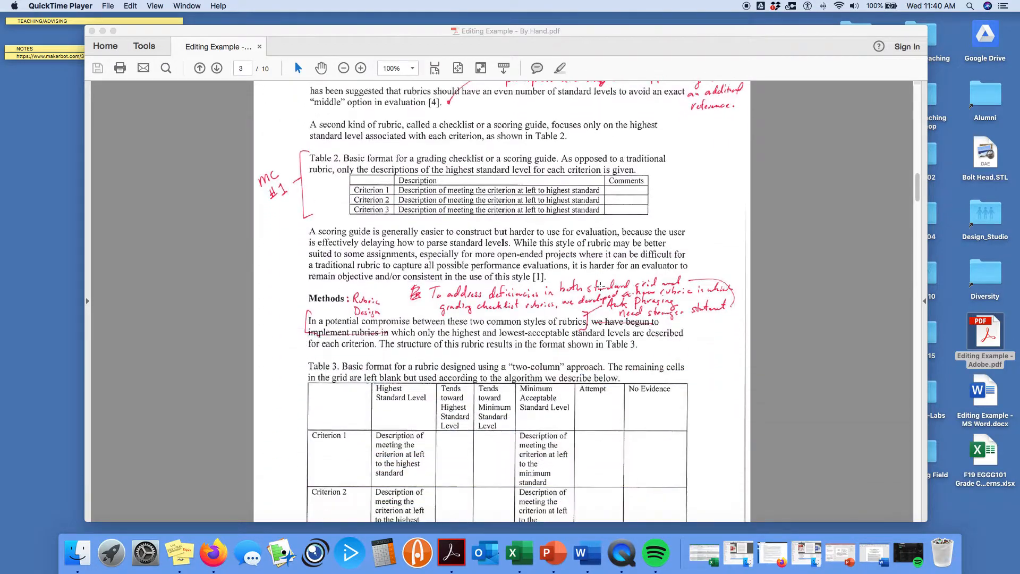
scroll(606, 297, "down", 20)
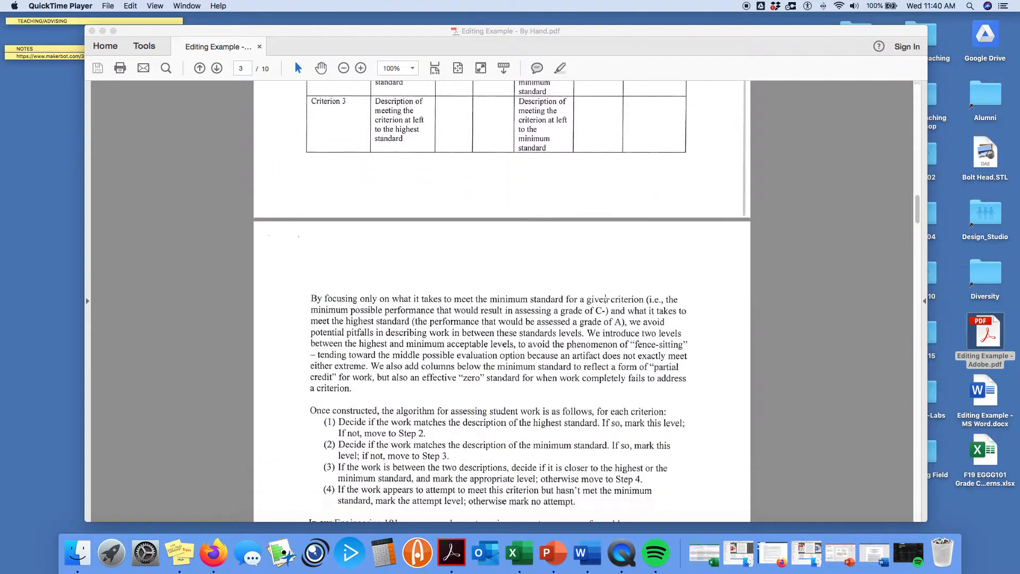
scroll(606, 298, "down", 15)
scroll(606, 299, "up", 20)
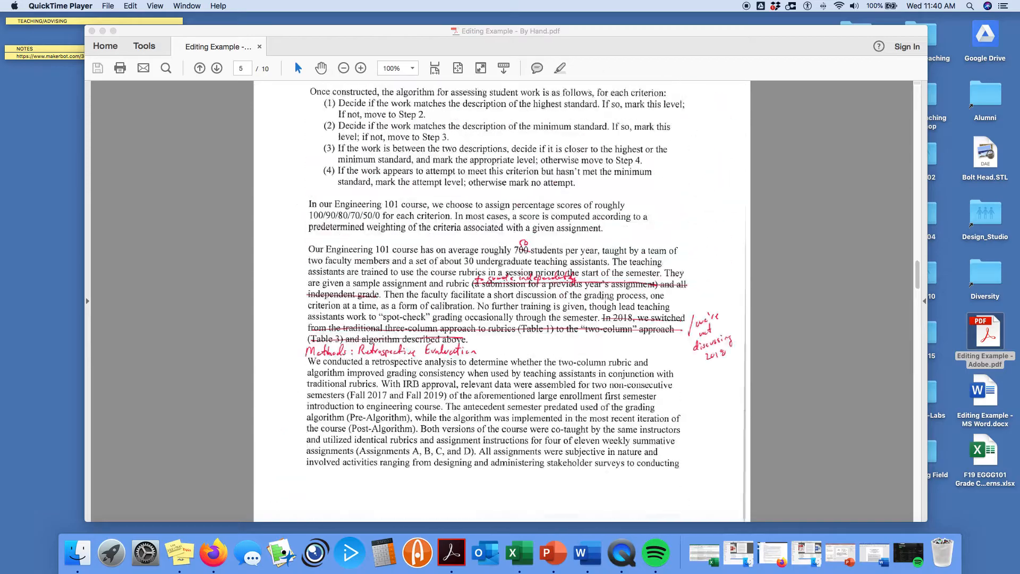
scroll(605, 298, "up", 20)
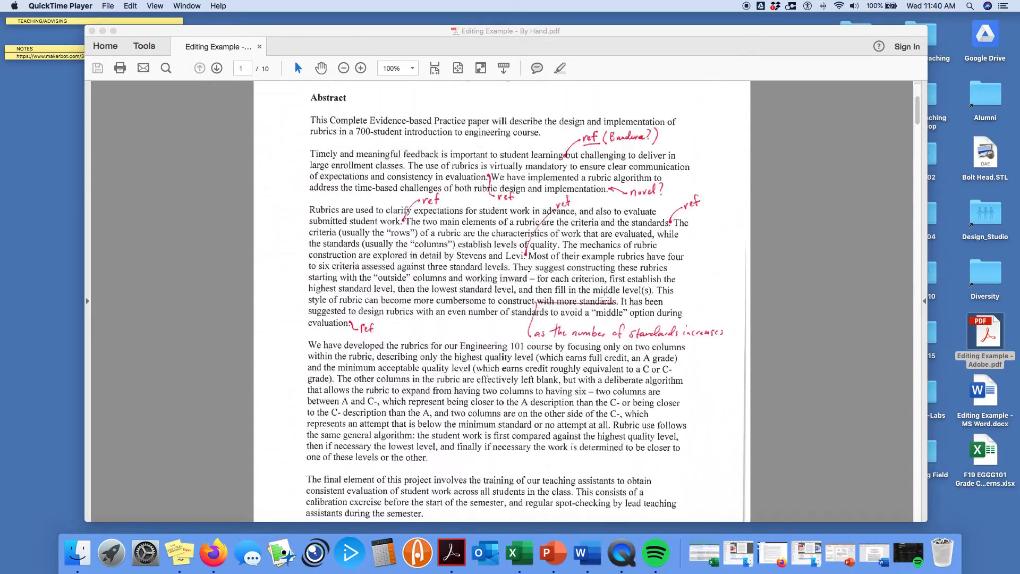
scroll(605, 298, "down", 20)
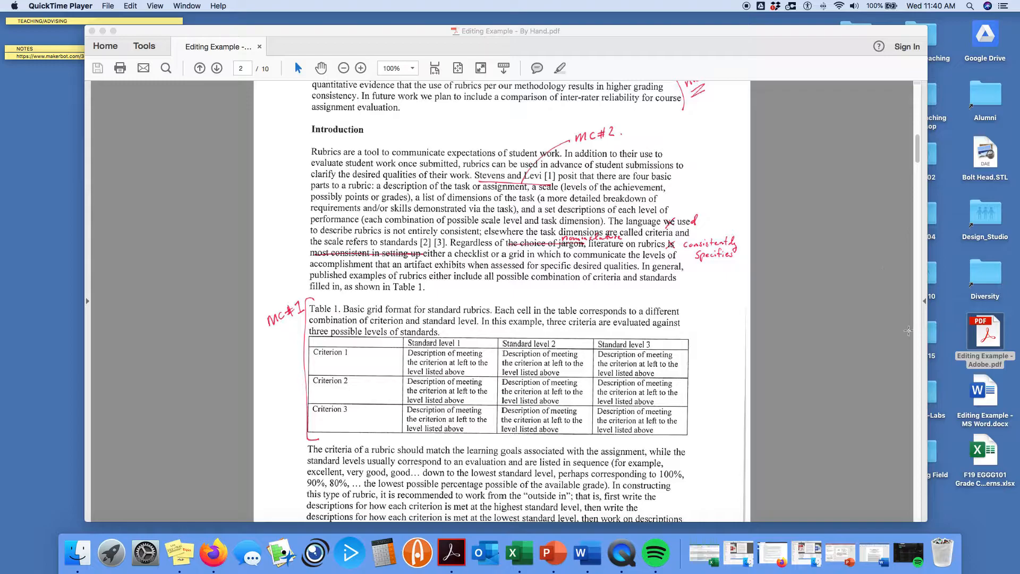
Move and shrink the hand-marked PDF window to clear desktop space, and open Editing Example - MS Word.docx in Word.
left_click_drag(701, 32, 653, 34)
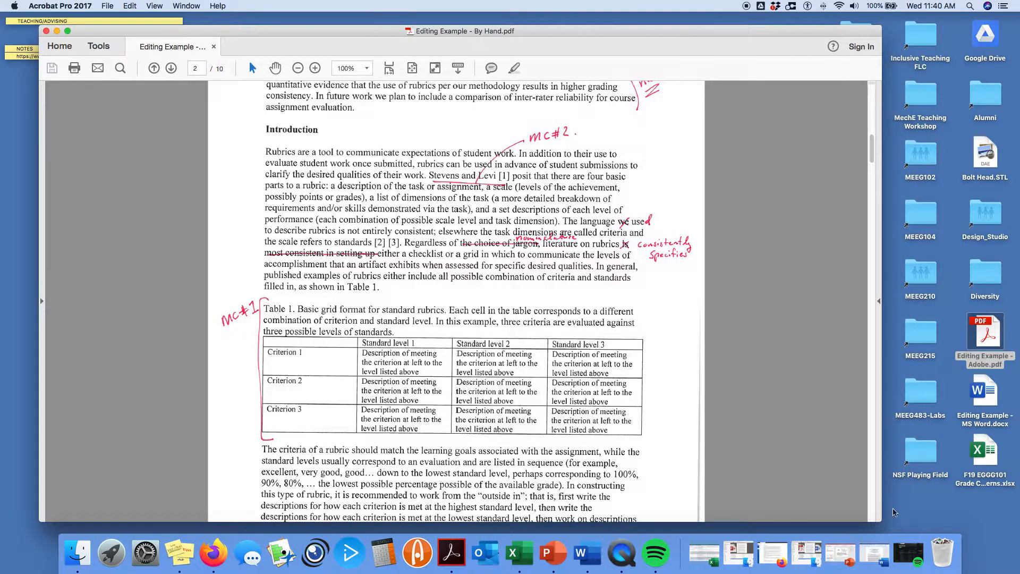
left_click_drag(880, 521, 567, 305)
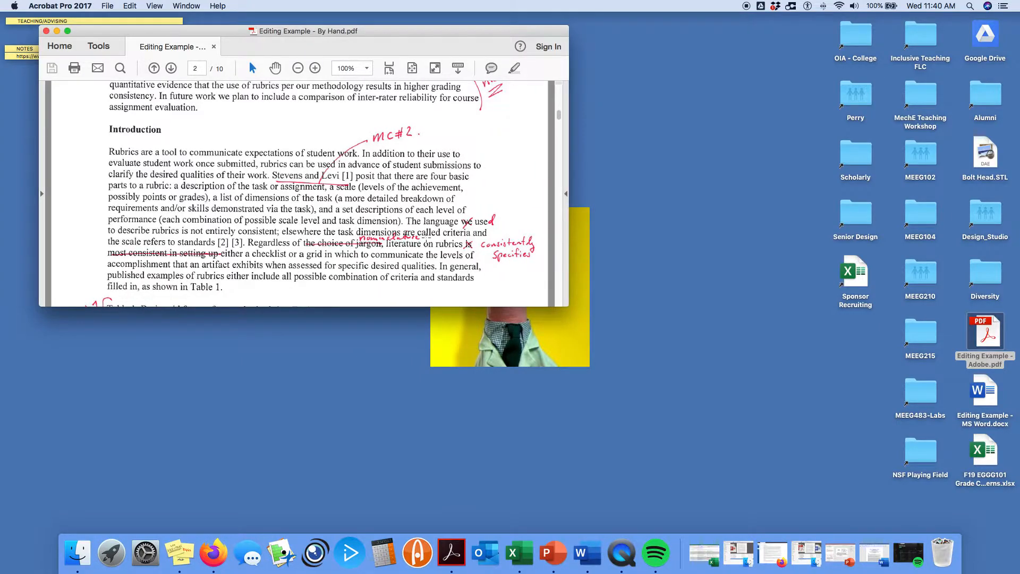
double_click(983, 392)
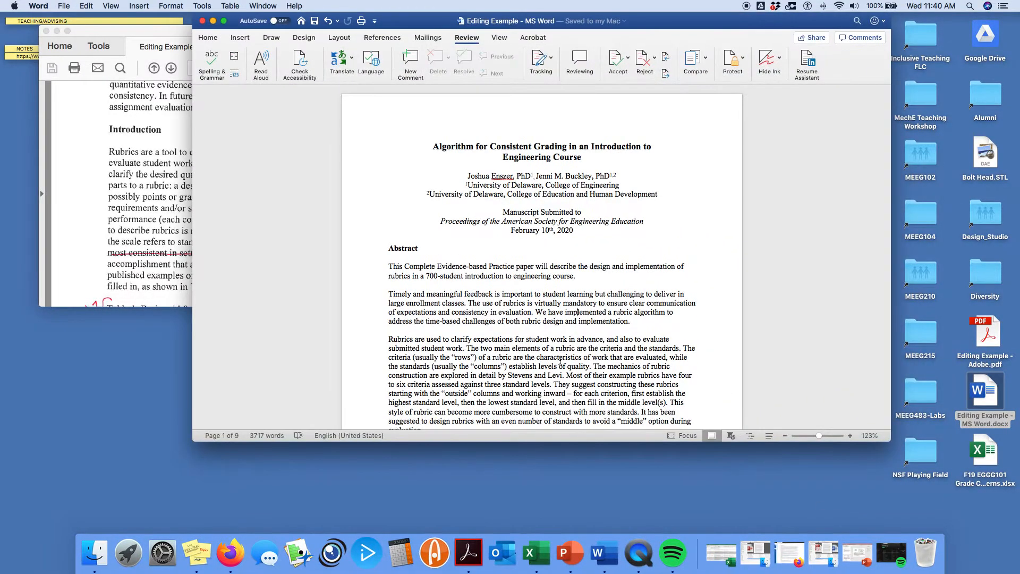
Reposition the Word manuscript window and enlarge its page zoom to 168% to read the abstract.
left_click_drag(441, 24, 450, 50)
scroll(611, 292, "down", 3)
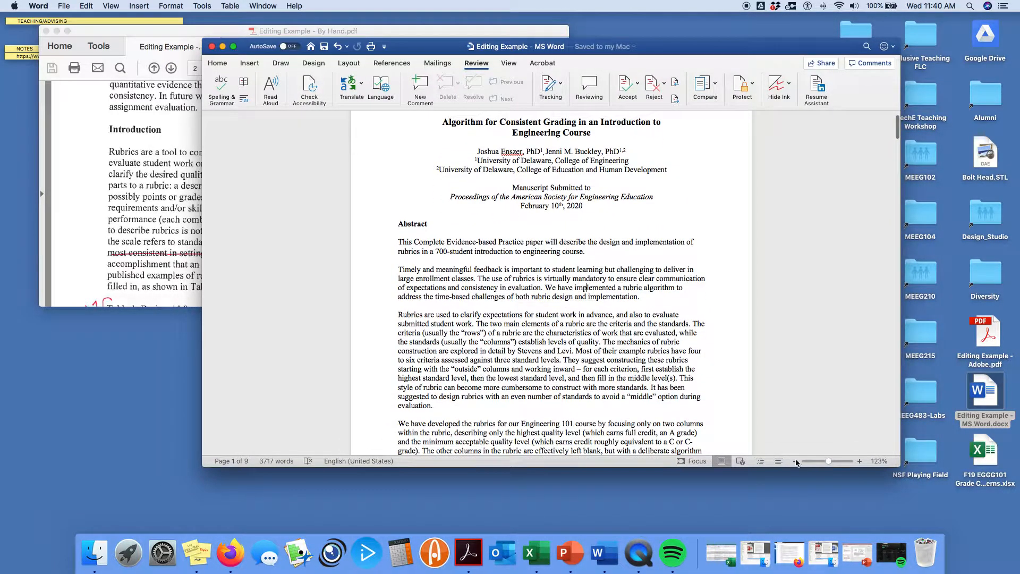
left_click_drag(830, 462, 832, 463)
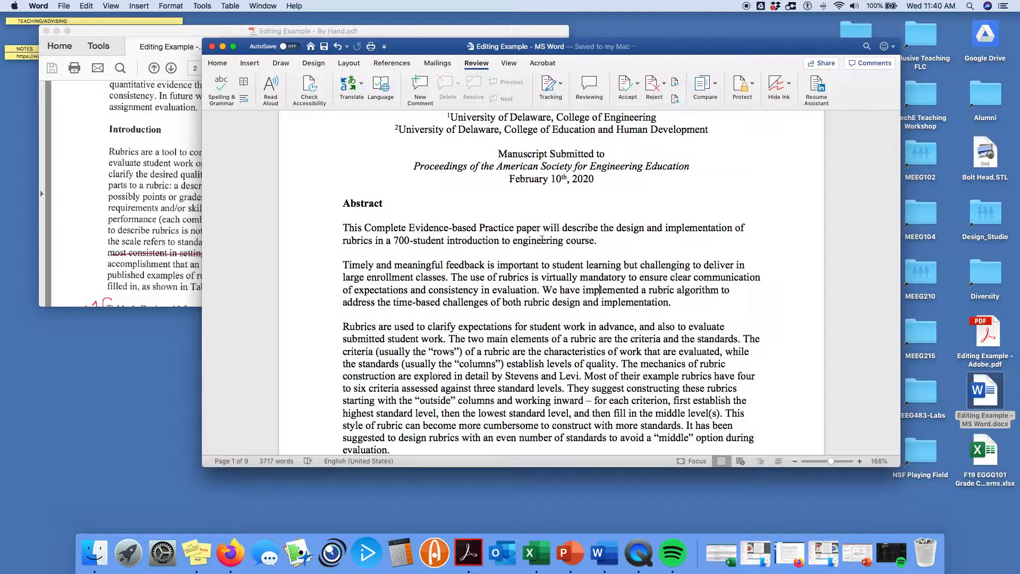
scroll(541, 238, "down", 5)
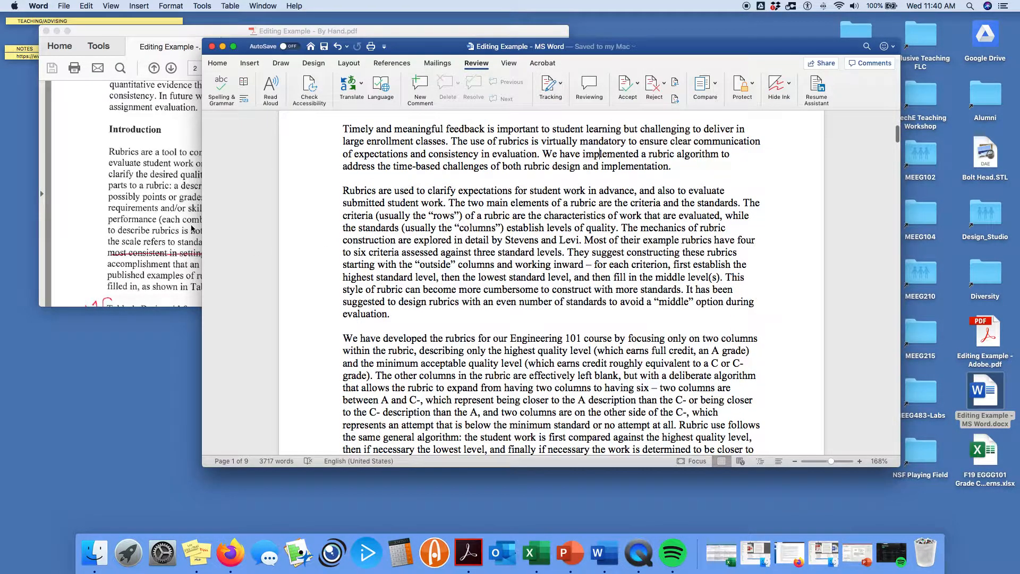
Compare the Word manuscript with the handwritten edits in the Introduction of the hand-marked PDF.
scroll(533, 287, "down", 3)
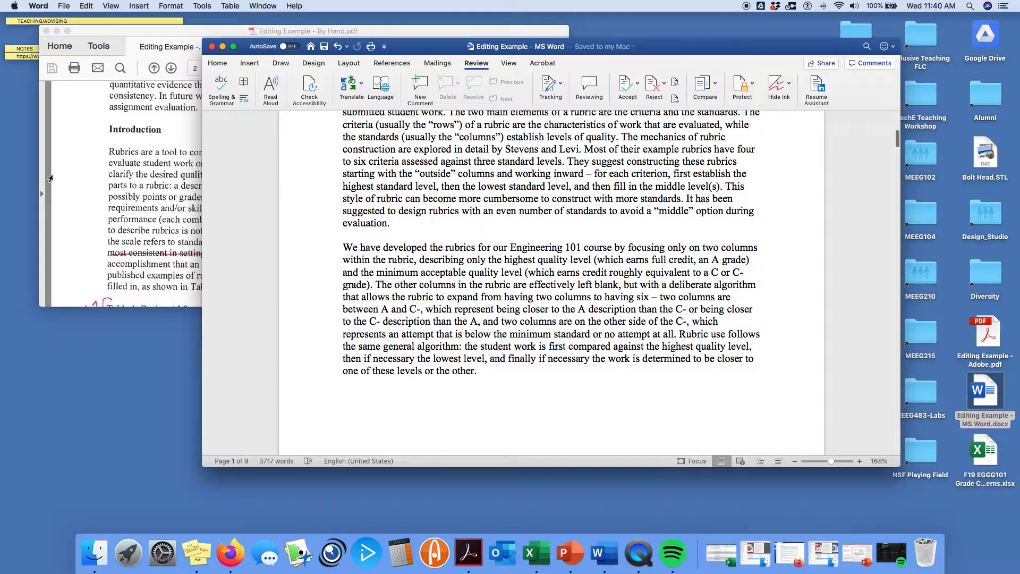
left_click(133, 180)
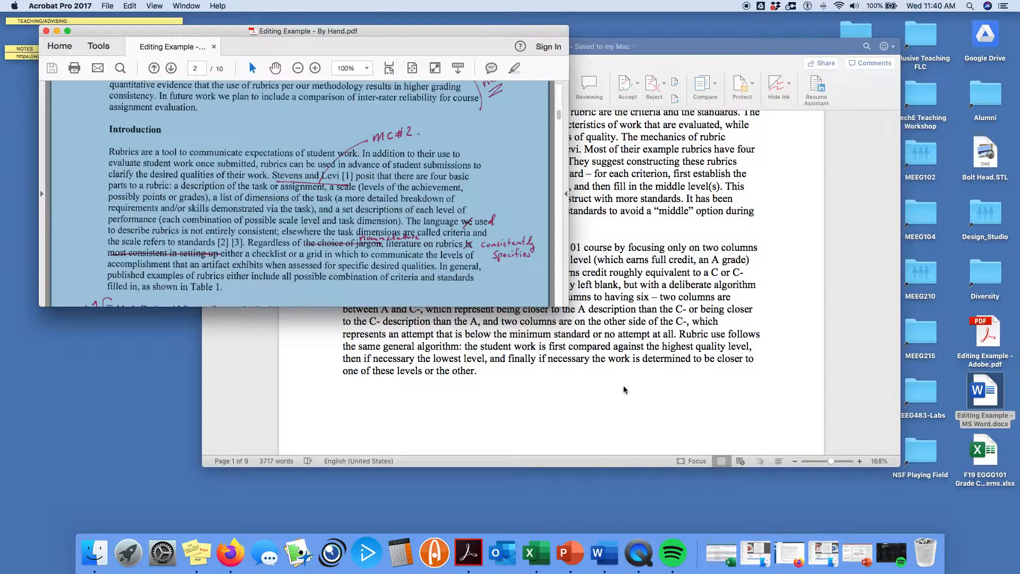
left_click(555, 433)
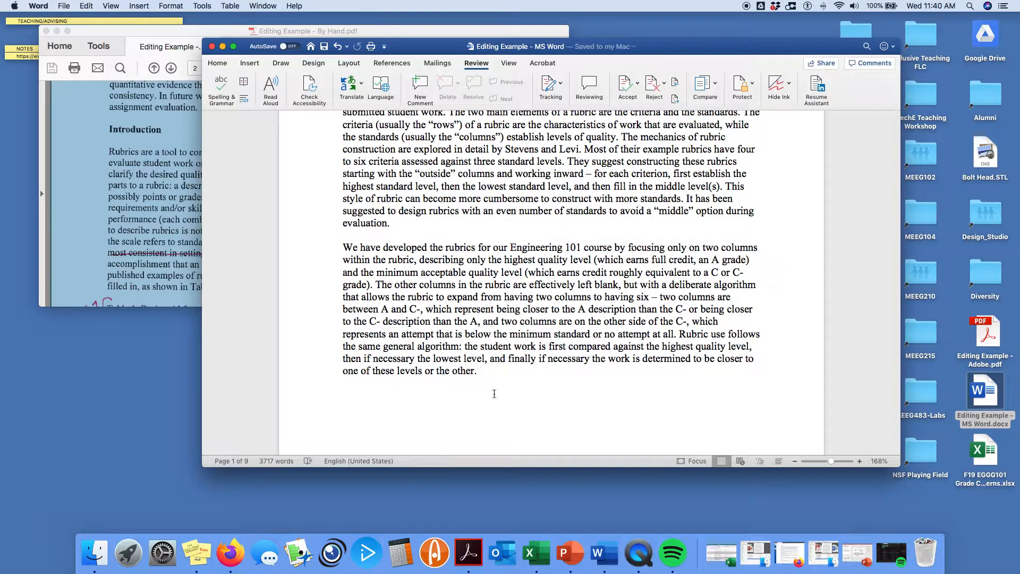
left_click(142, 238)
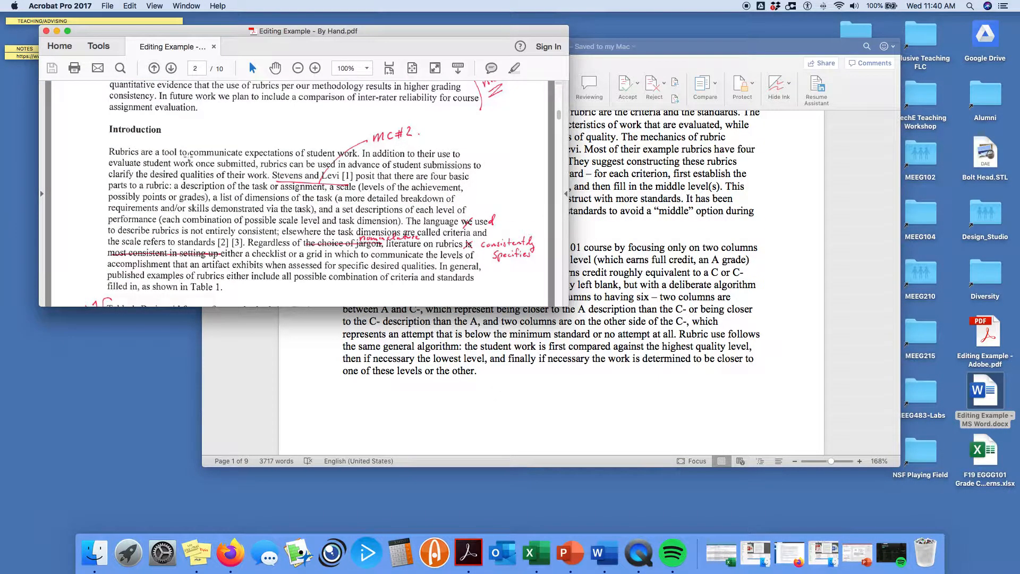
left_click(516, 390)
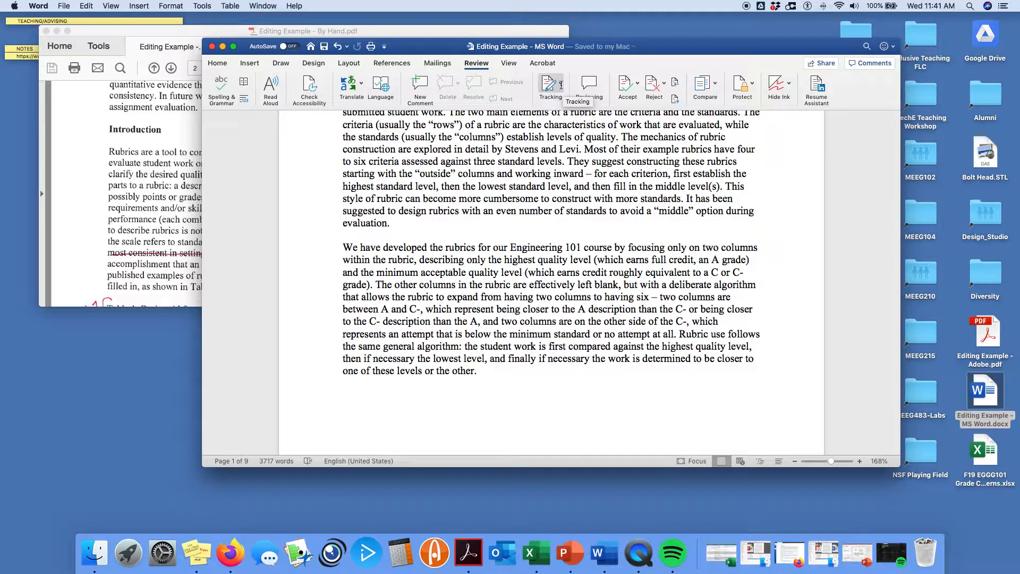
Turn on Track Changes for the manuscript and review the markup display choices, keeping All Markup.
left_click(218, 64)
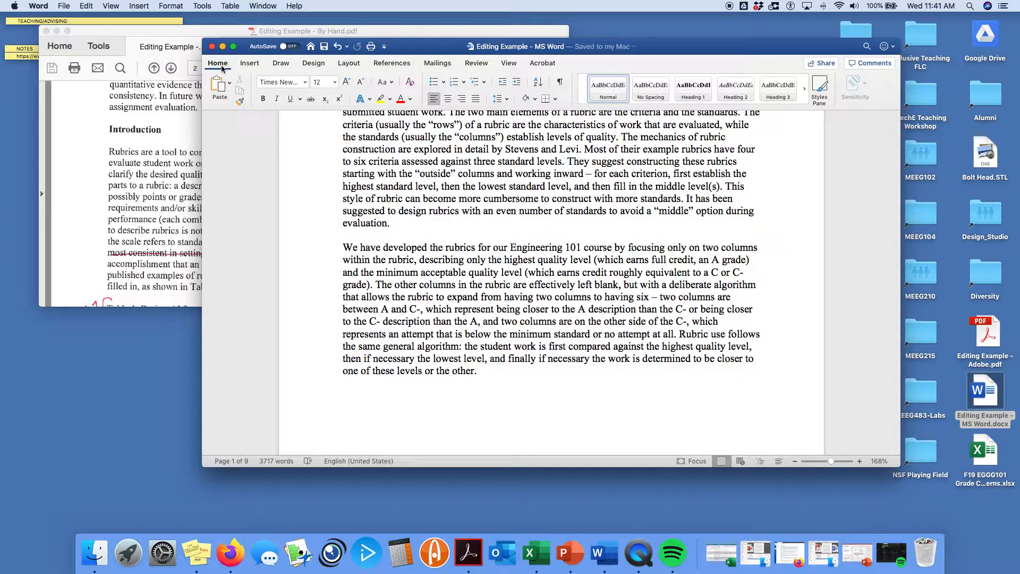
left_click(485, 65)
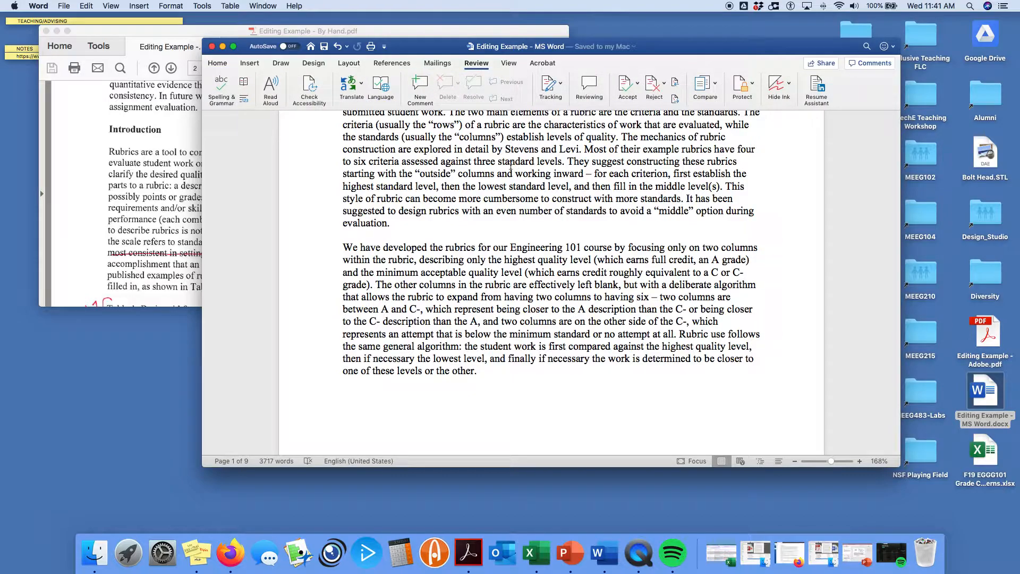
left_click(560, 87)
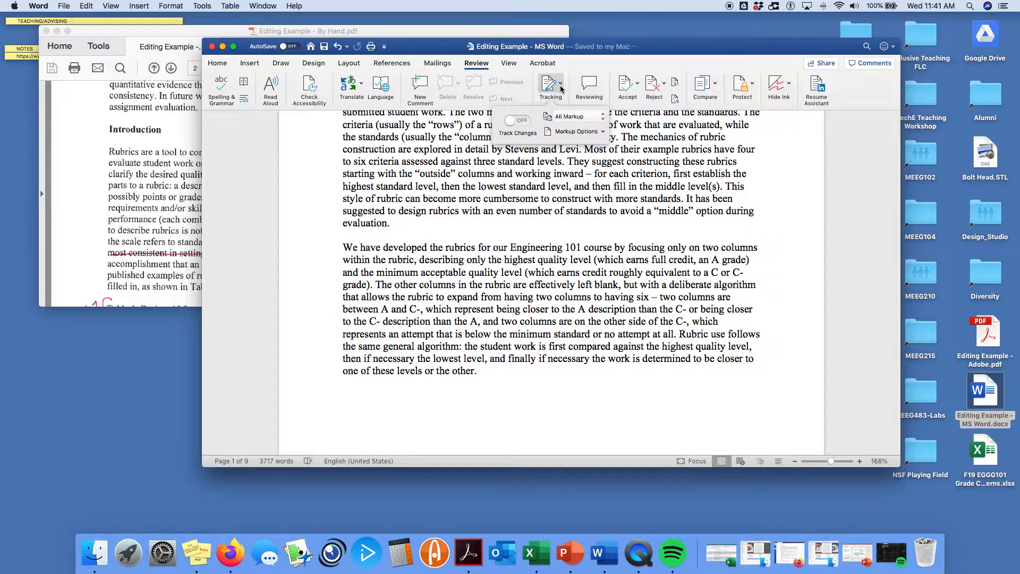
left_click(520, 123)
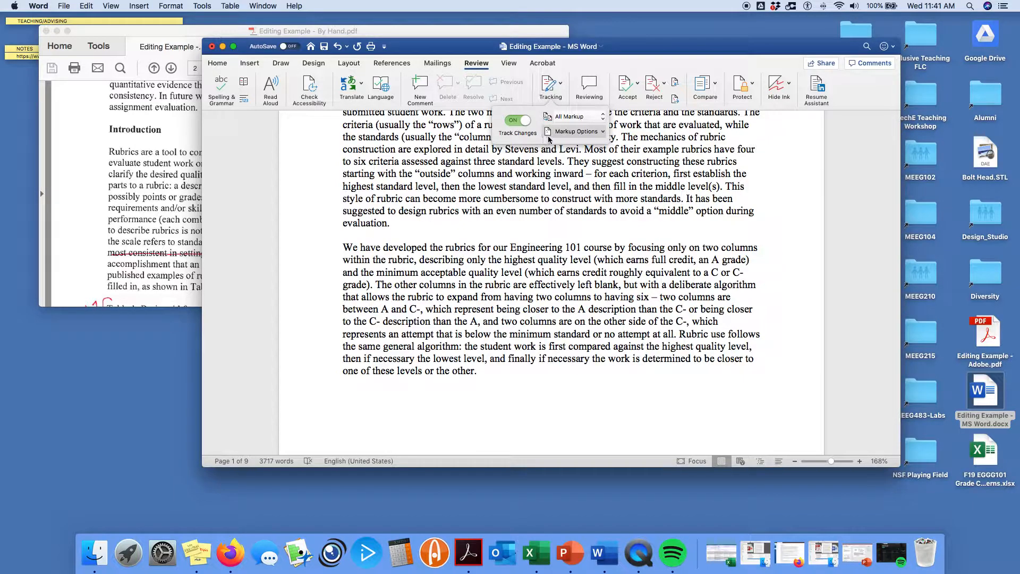
left_click(572, 120)
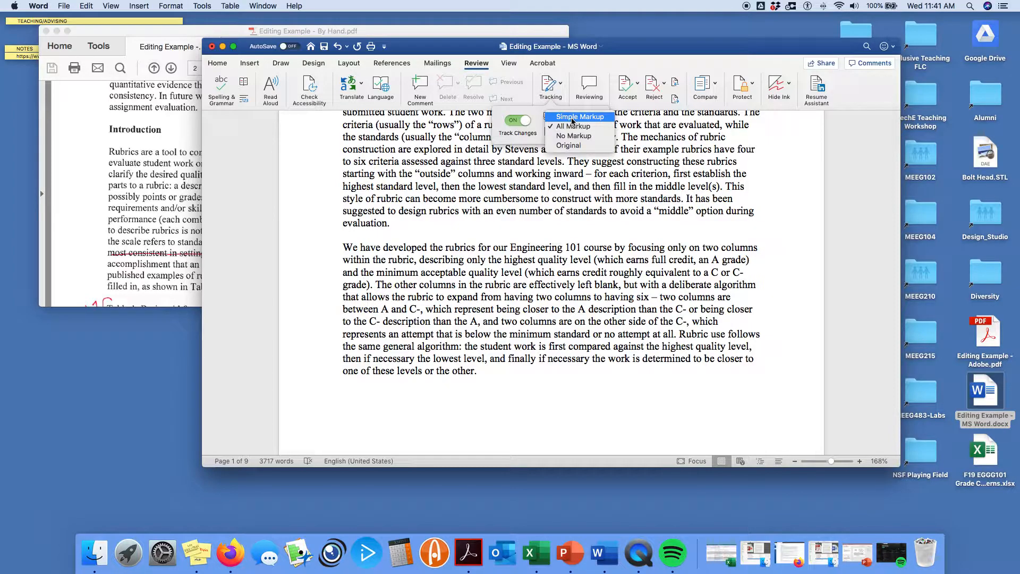
left_click(535, 137)
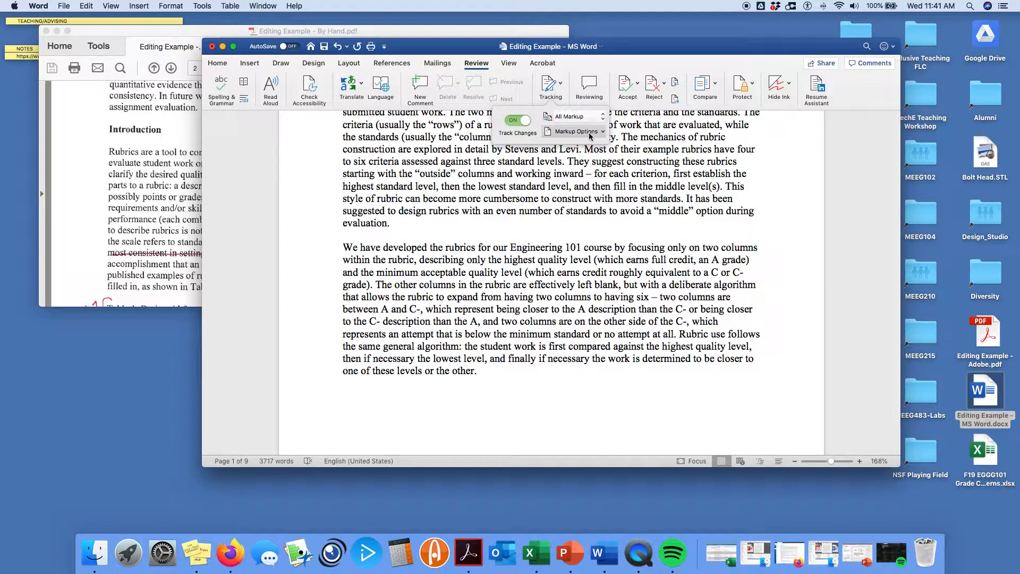
left_click(525, 180)
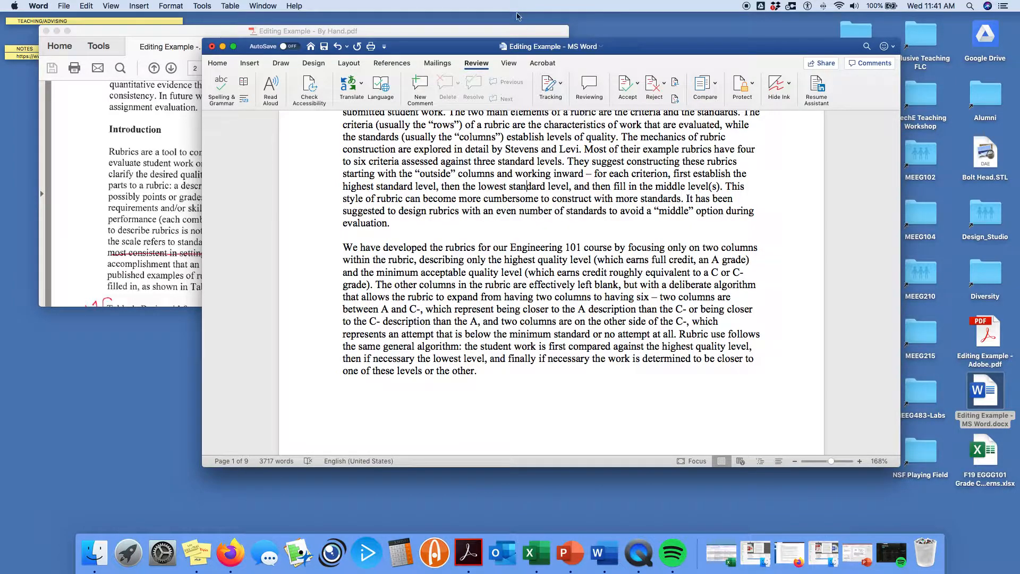
Go to the Introduction on page 2 of the manuscript and place the Word window beside the hand-marked PDF.
scroll(571, 185, "up", 2)
scroll(576, 186, "up", 15)
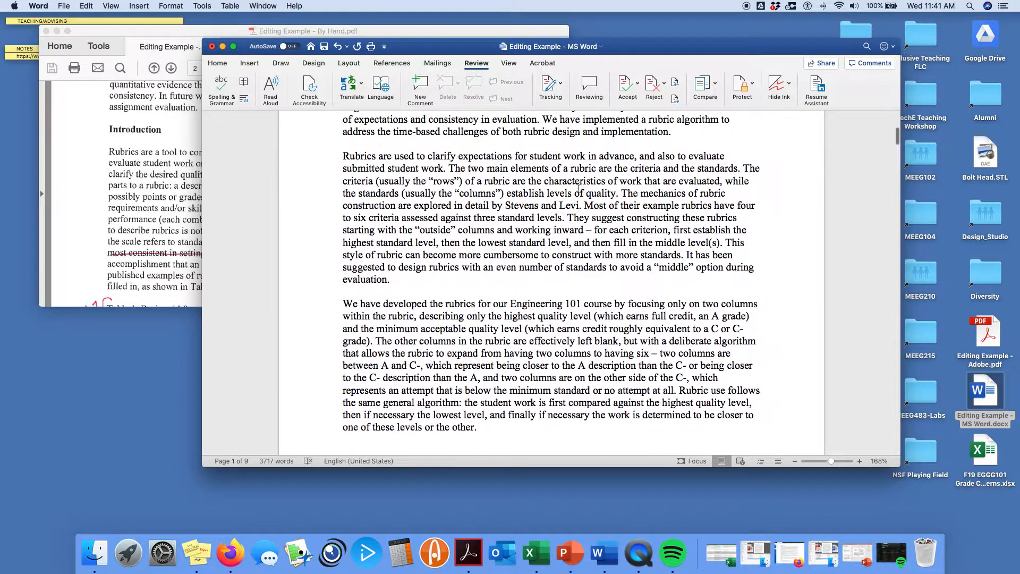
scroll(582, 190, "down", 20)
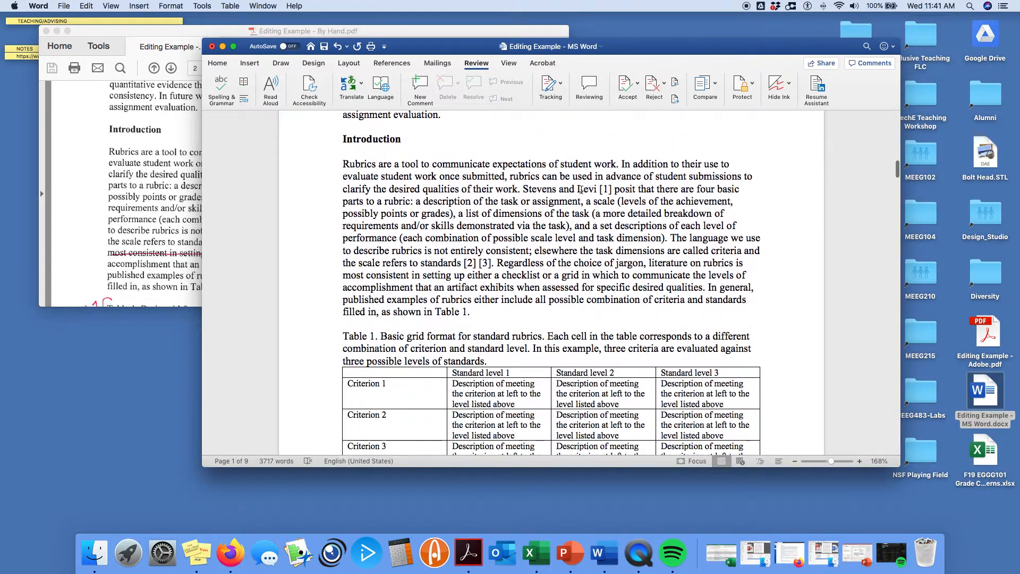
left_click_drag(456, 53, 689, 35)
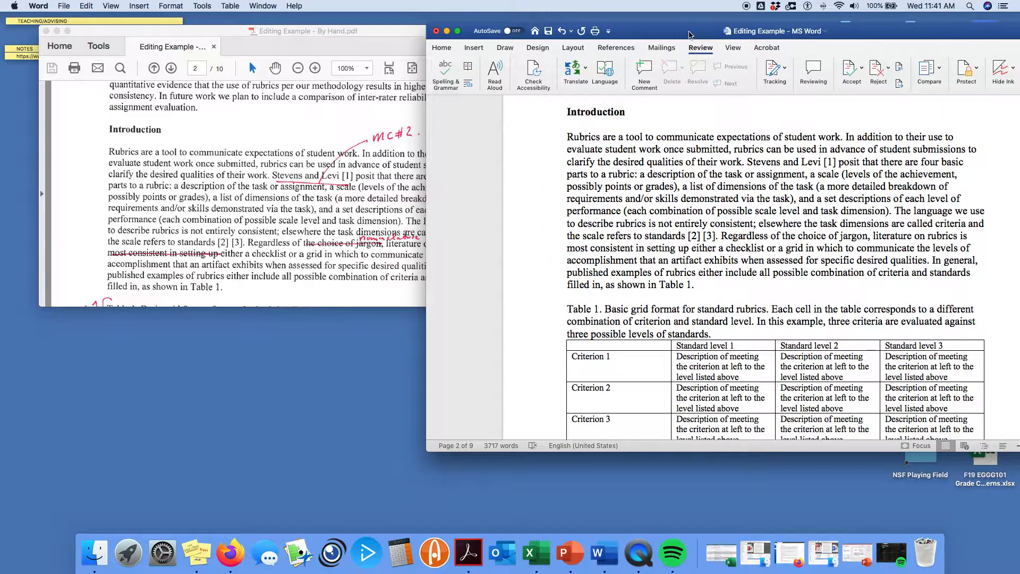
double_click(689, 35)
Add a comment to the Introduction's [1] citation, addressing the author by surname and stating "You're using this reference WAY too much. Let's find some othes.".
left_click_drag(674, 169, 755, 168)
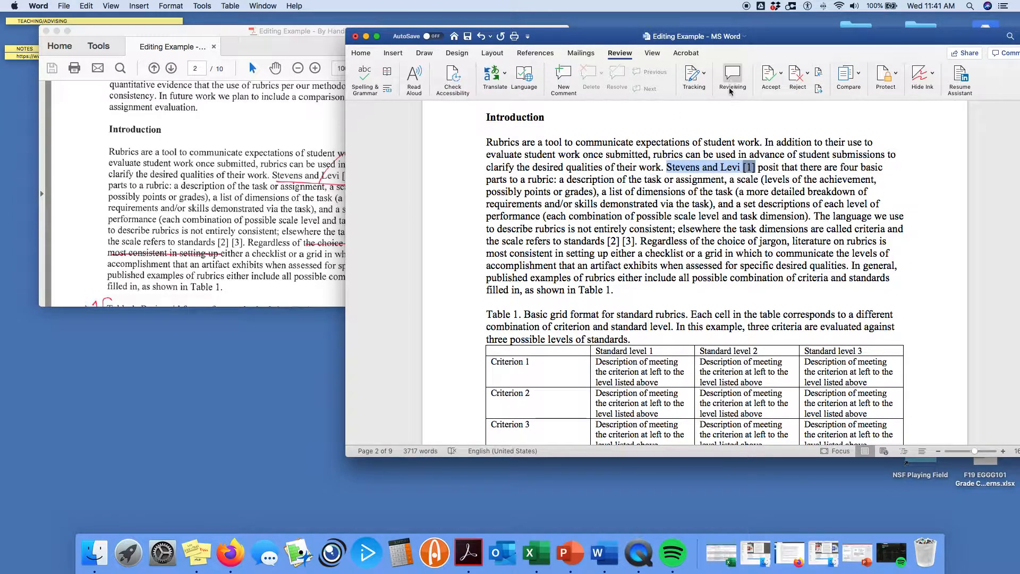
left_click(563, 76)
type("En")
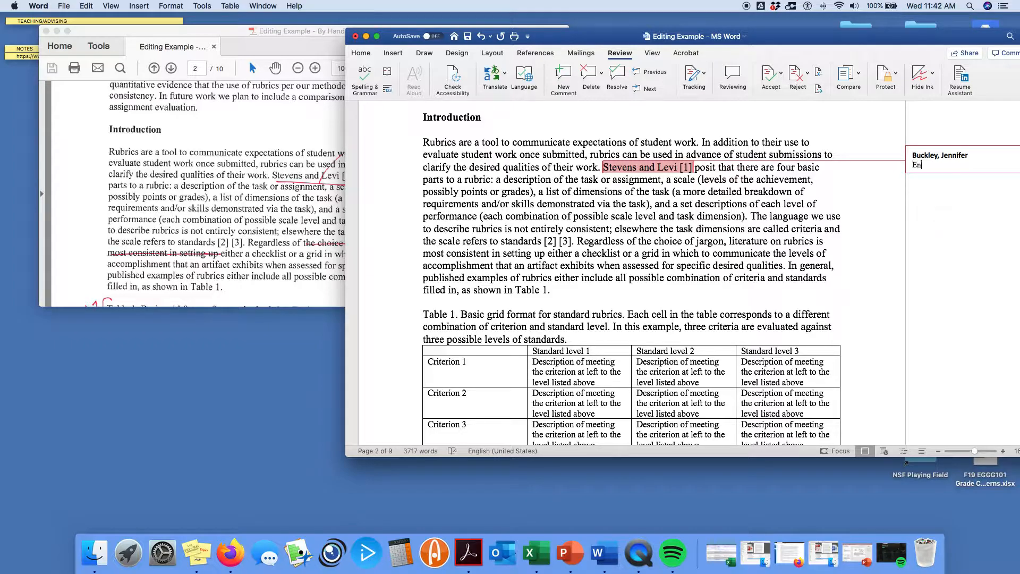
type("szer! You're using this referen")
left_click_drag(608, 38, 529, 37)
type("ce WAY")
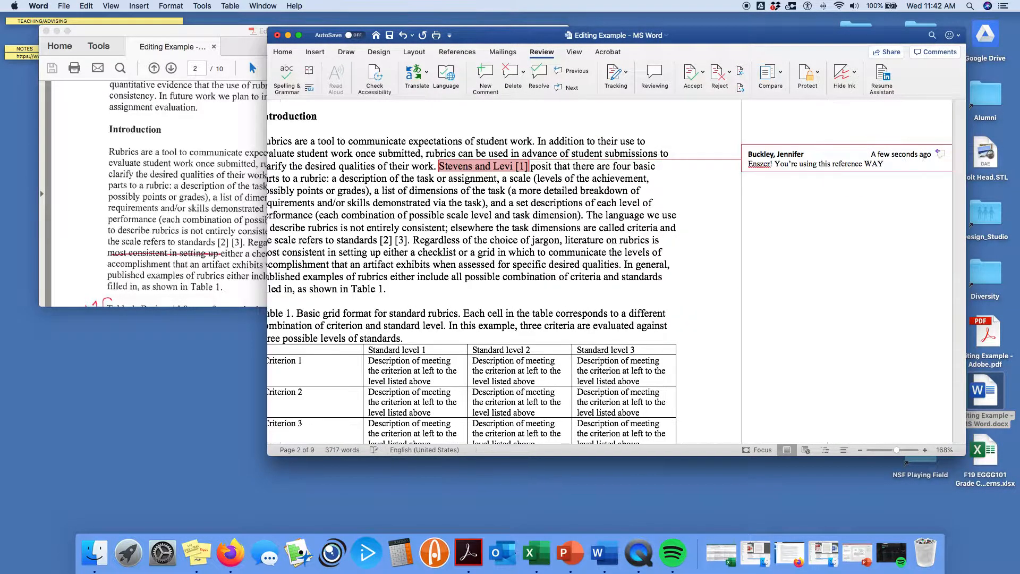
type(" too much.")
type(" Let's find some othe")
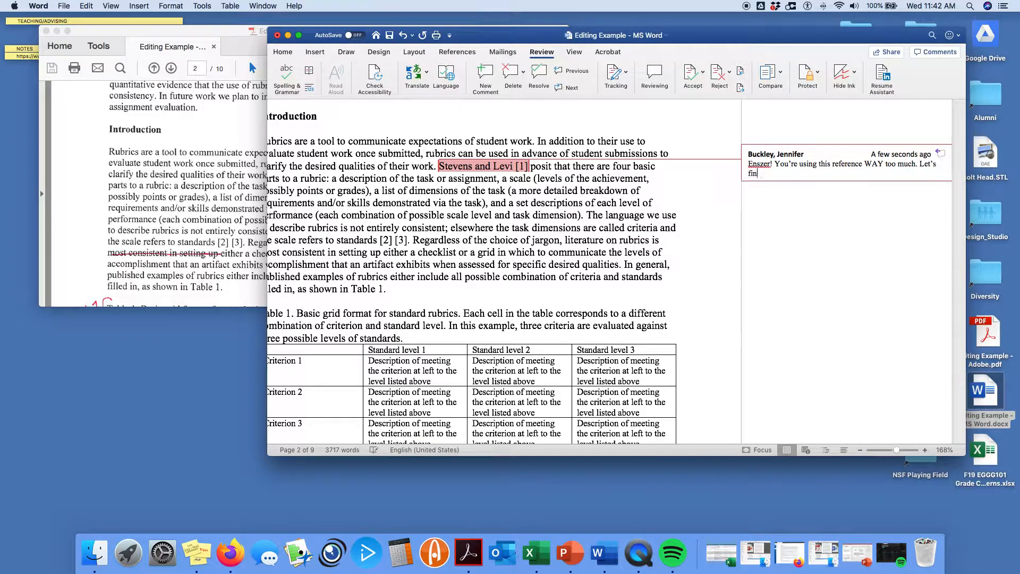
type("s.")
left_click(528, 240)
scroll(553, 242, "left", 3)
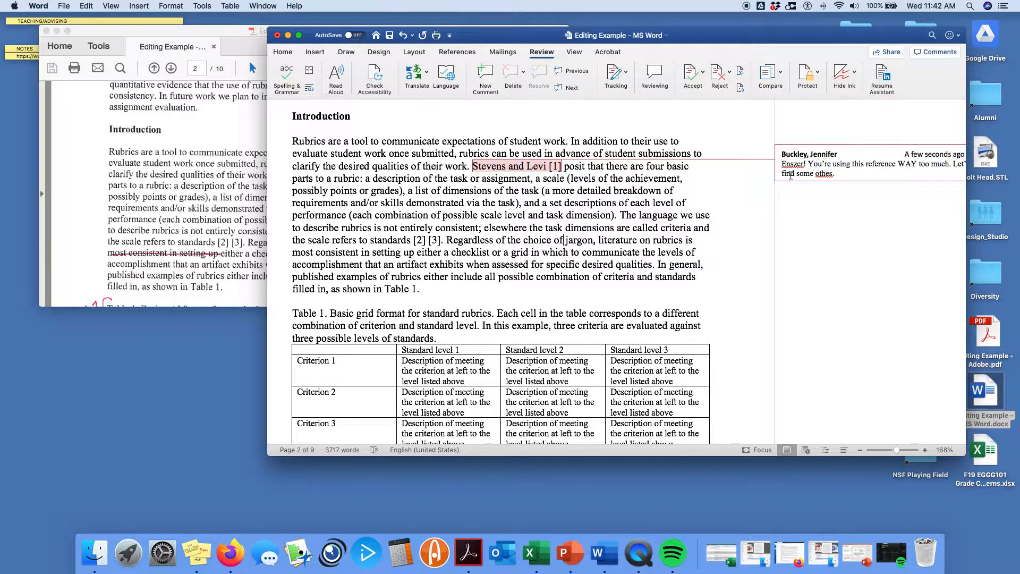
Following the PDF markup, change "The language we use" to "The language used" in the Introduction as a tracked edit.
left_click(213, 212)
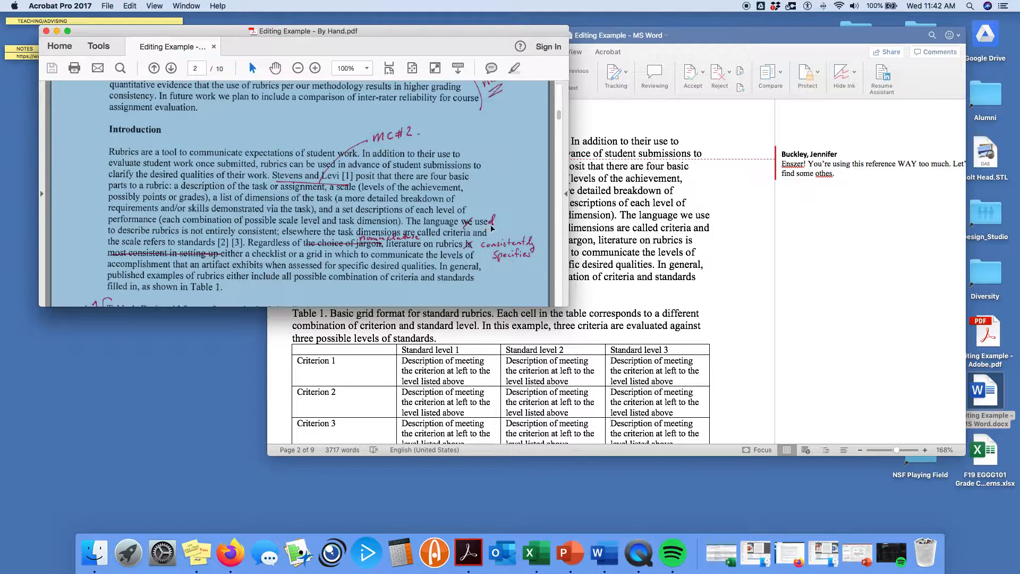
left_click(598, 232)
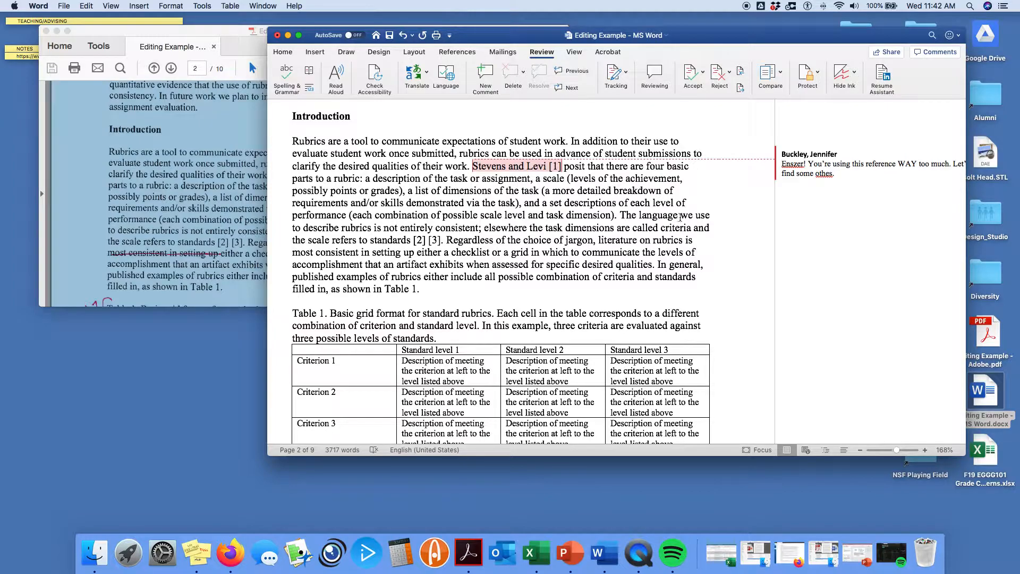
left_click_drag(681, 216, 695, 217)
key("Delete")
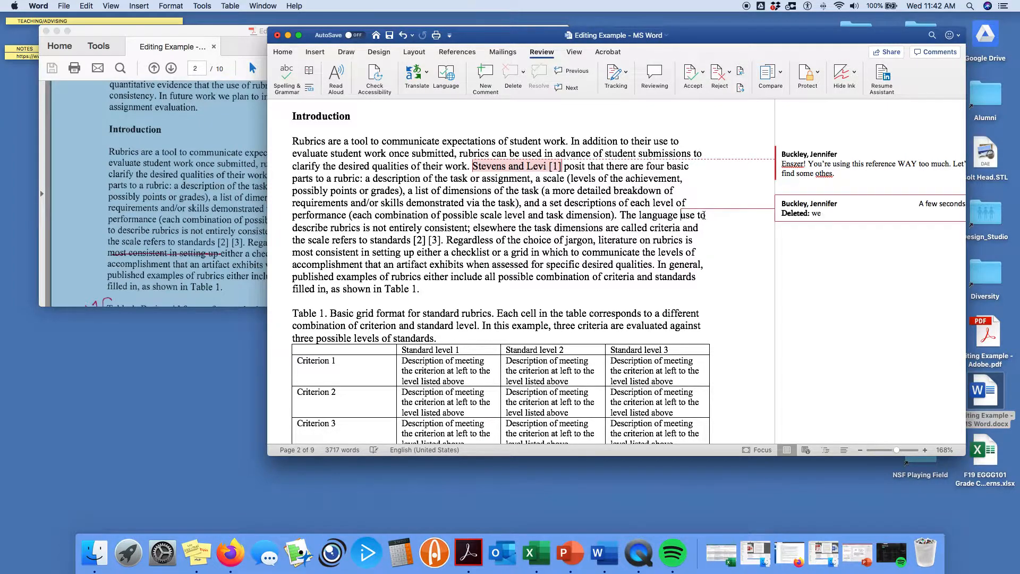
left_click(692, 216)
type("d")
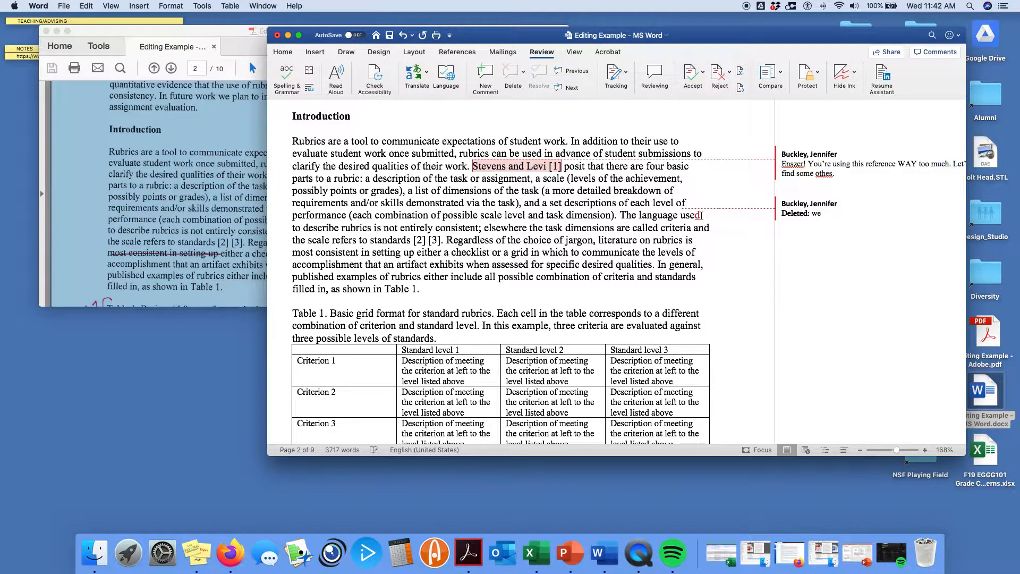
left_click(788, 218)
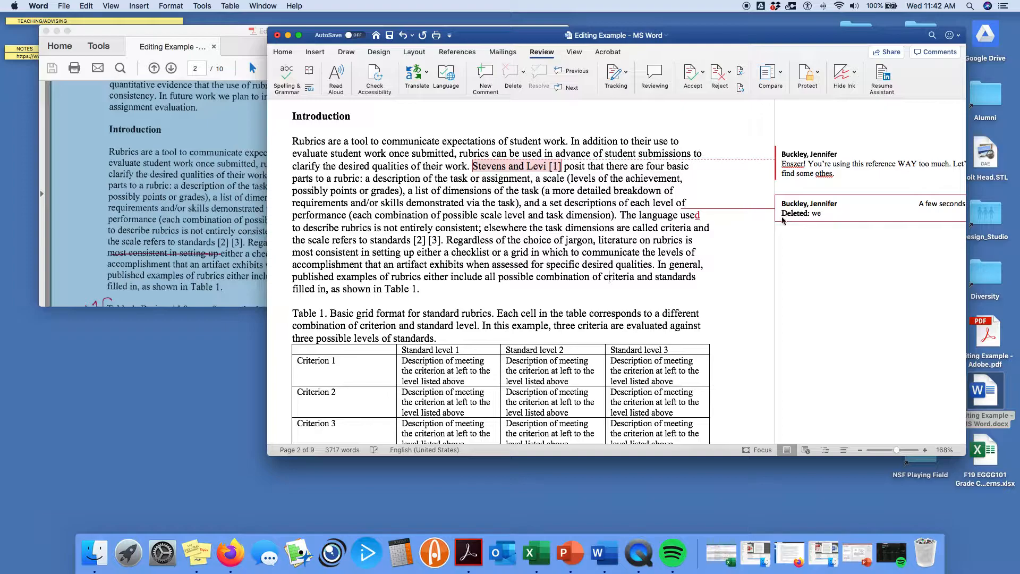
Check the PDF markup and replace "choice of jargon" with "nomenclature" in the Word Introduction.
left_click(211, 239)
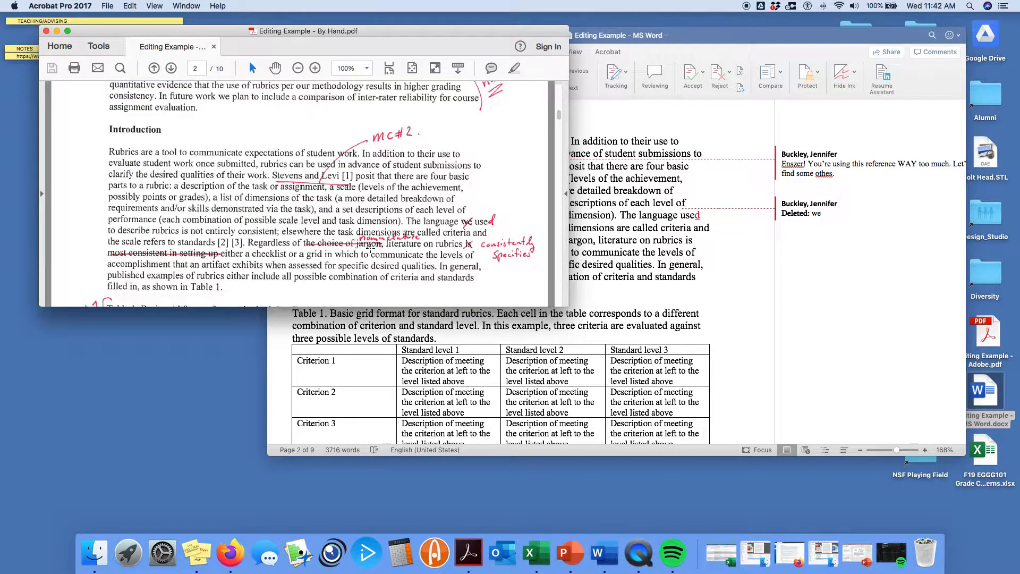
left_click(608, 276)
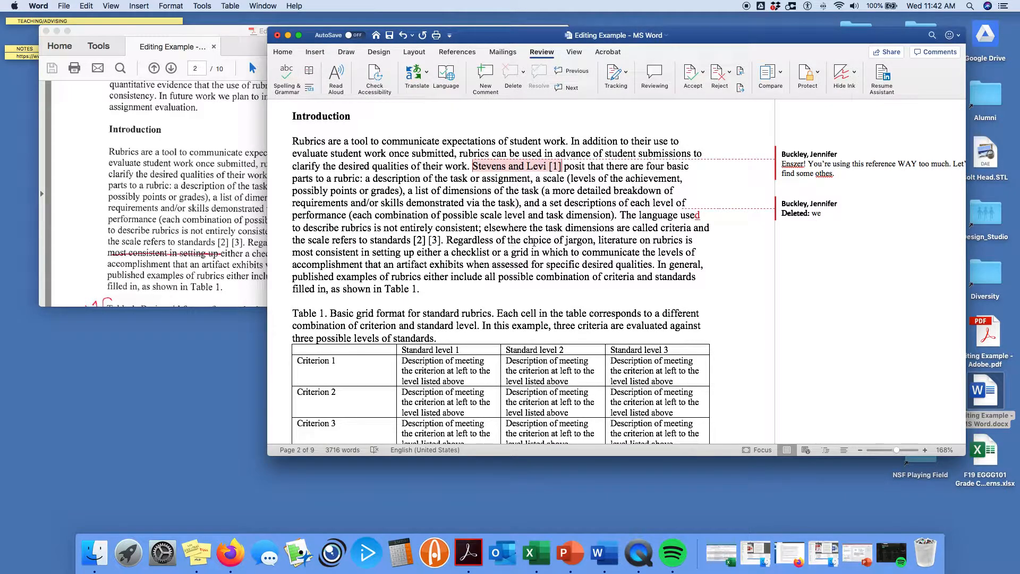
left_click_drag(524, 240, 580, 239)
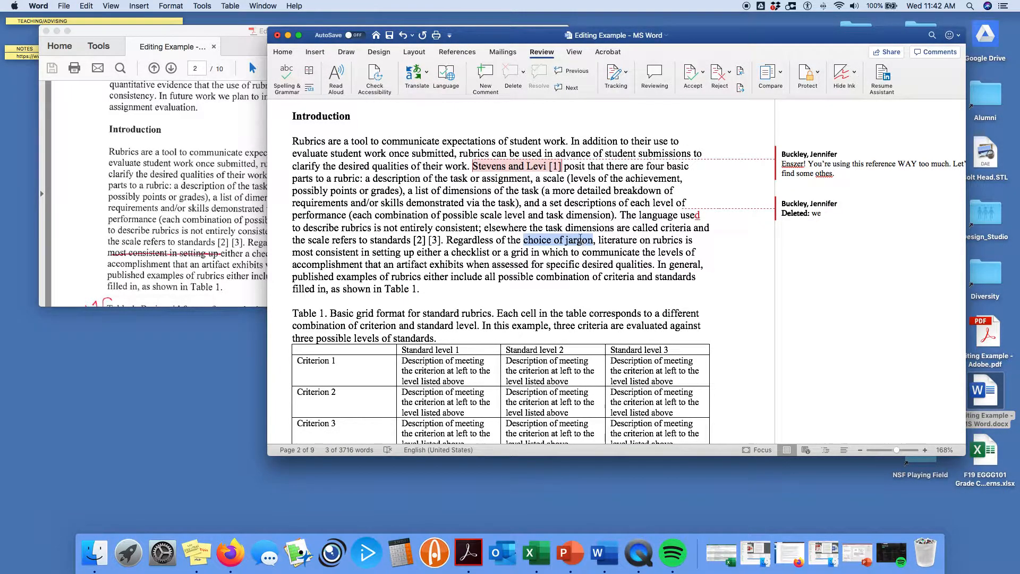
type("nomenclature")
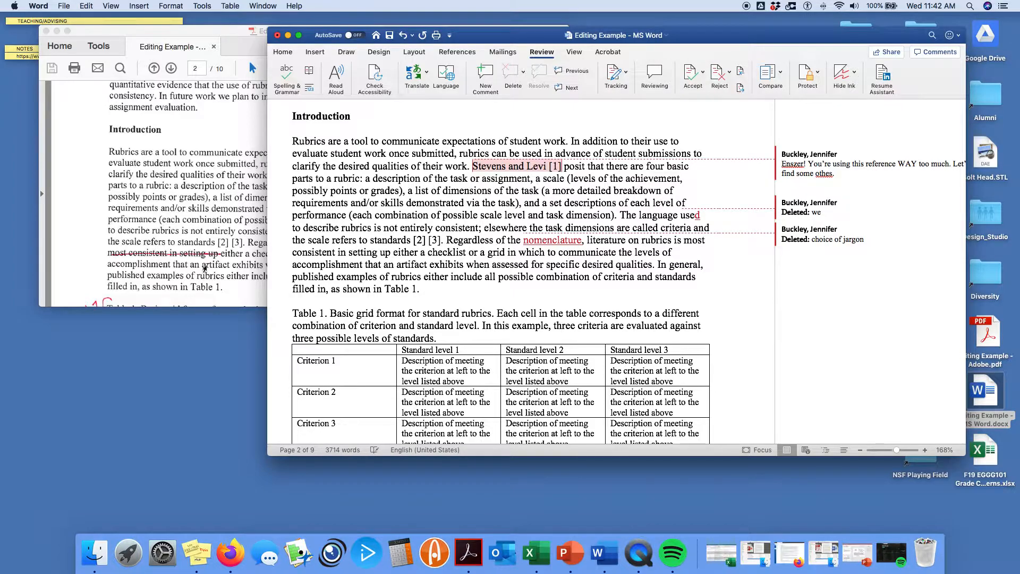
Following the PDF markup, replace "is most consistent in setting up" with "consistently specifies" in the Word Introduction, and save the document.
left_click(152, 257)
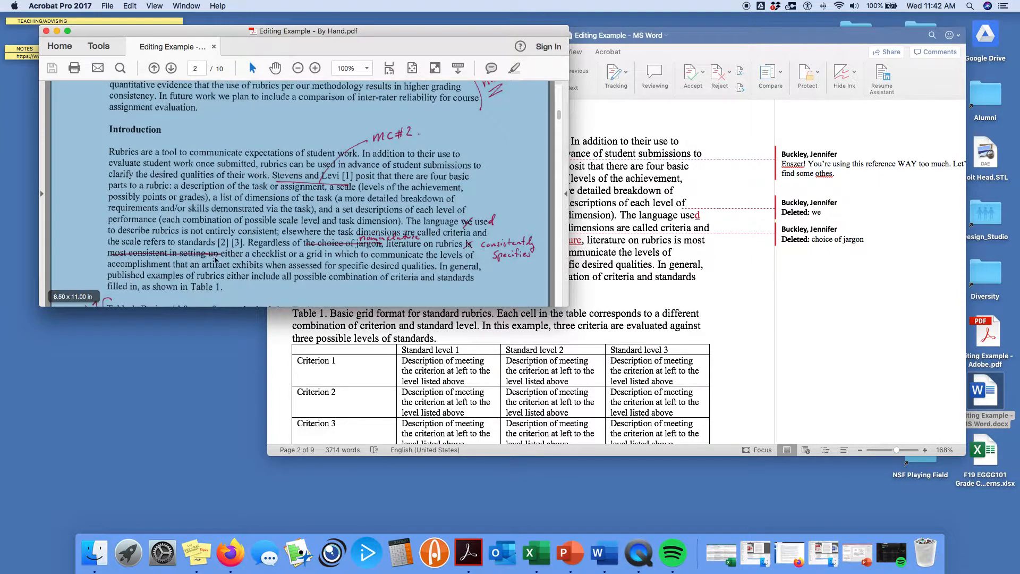
left_click(640, 247)
left_click_drag(674, 241, 391, 254)
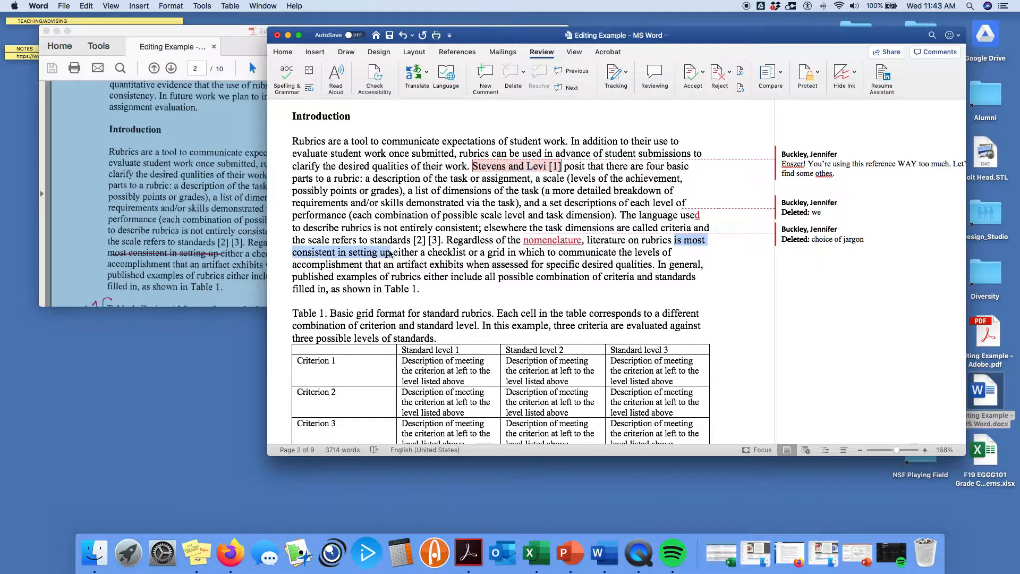
type("consist")
key("BackSpace")
type("stently spe")
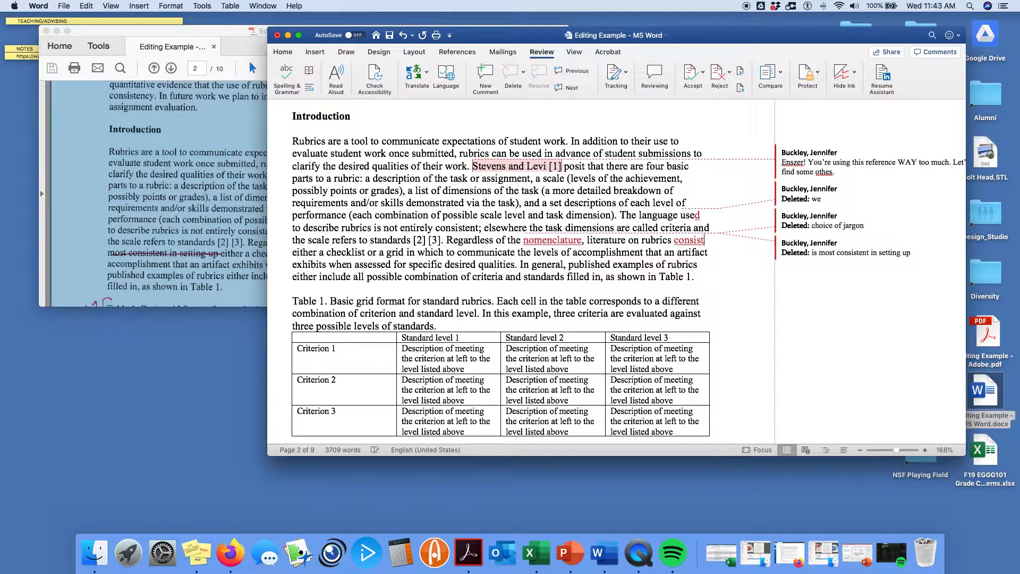
type("cifies either a checklist or a grid in which to communicate the levels of")
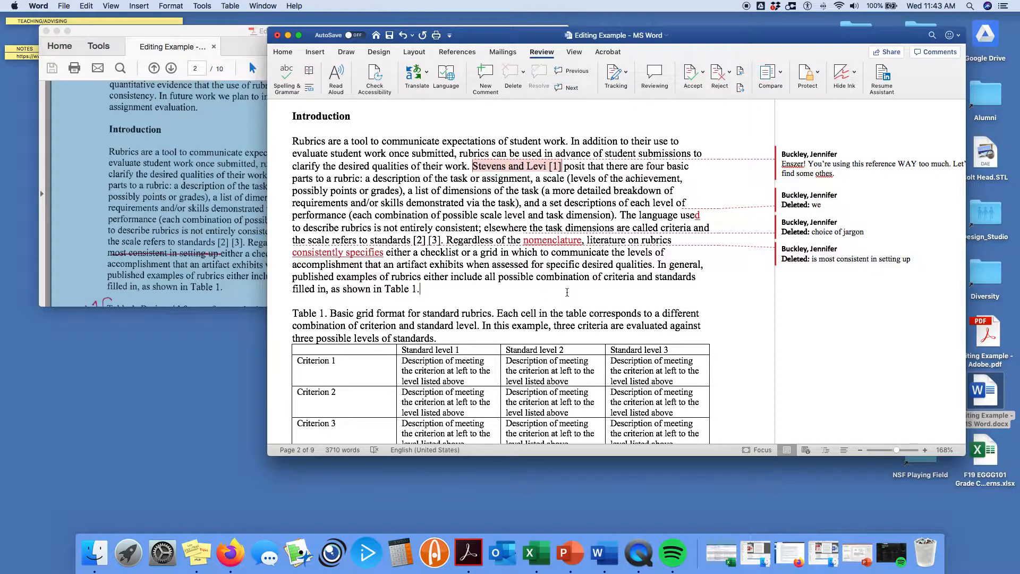
key("super+s")
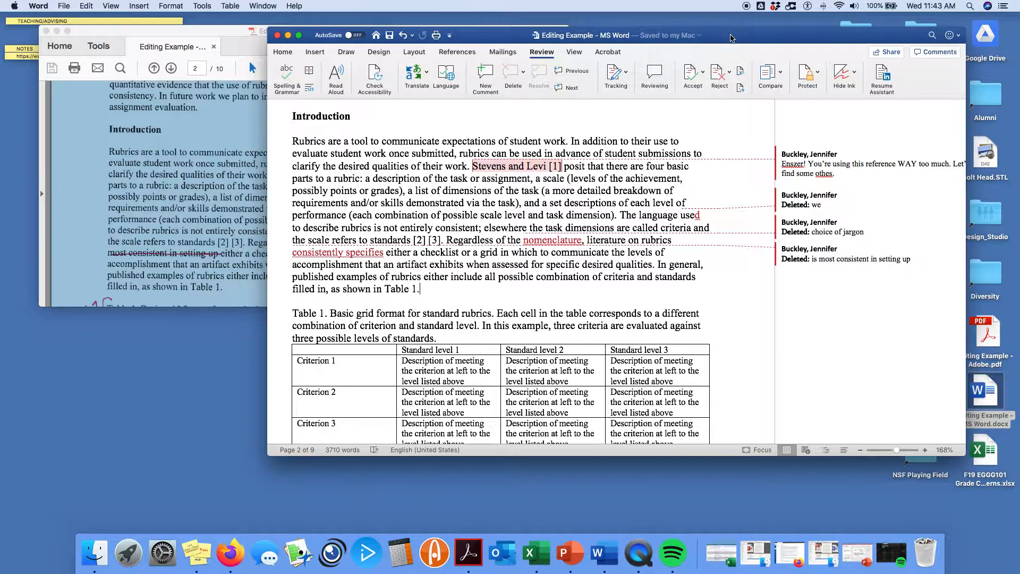
left_click_drag(731, 37, 658, 42)
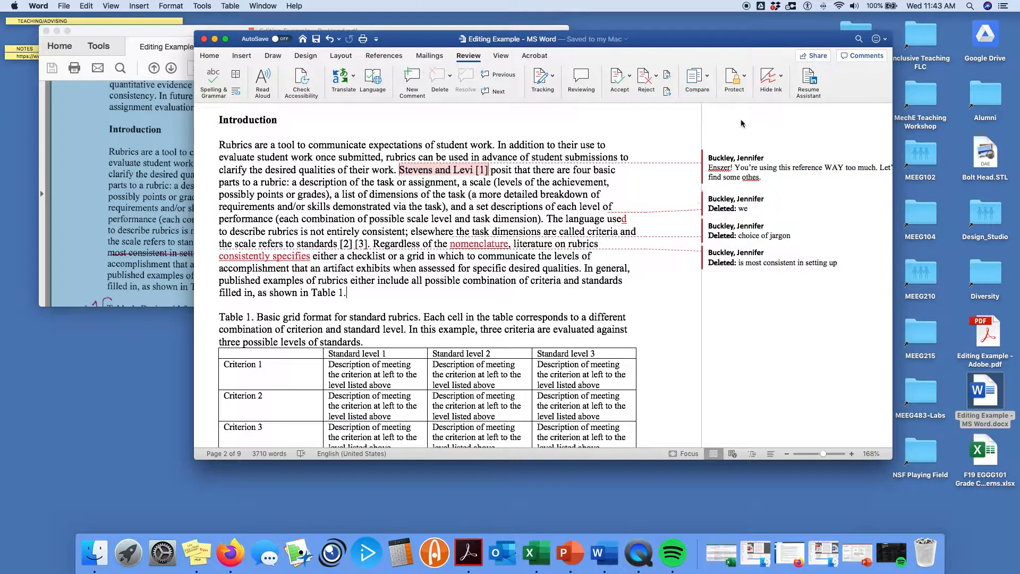
Enlarge the Word window, correct "othes" to "others" in the comment on the [1] citation, and save the document.
left_click_drag(892, 458, 904, 448)
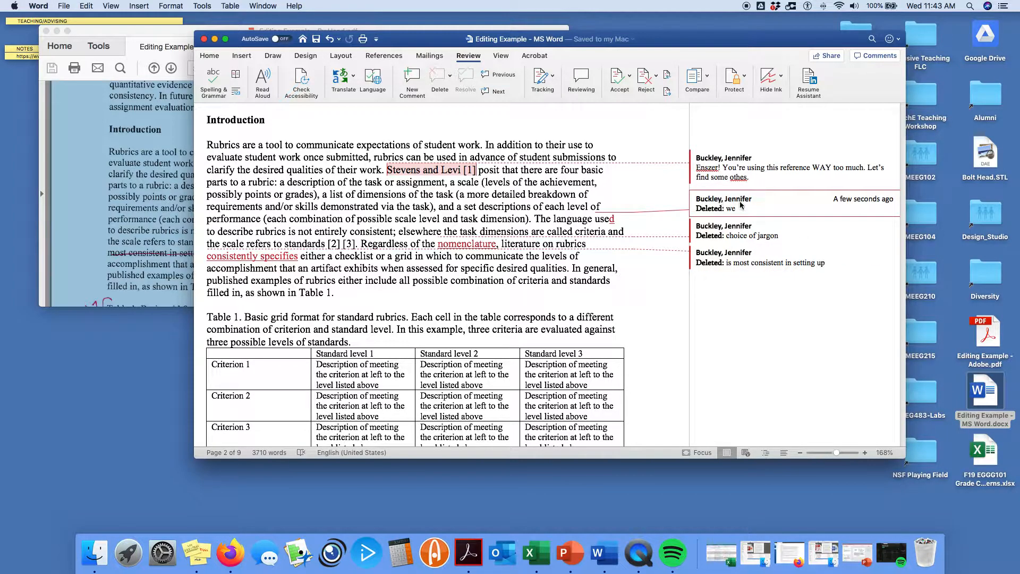
left_click(743, 177)
type("r")
key("super+s")
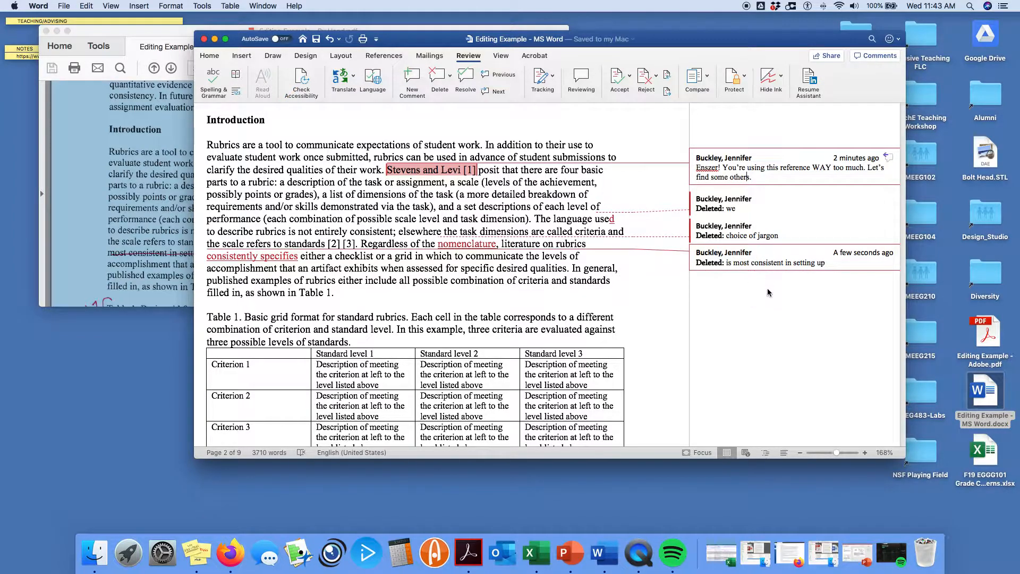
left_click(630, 82)
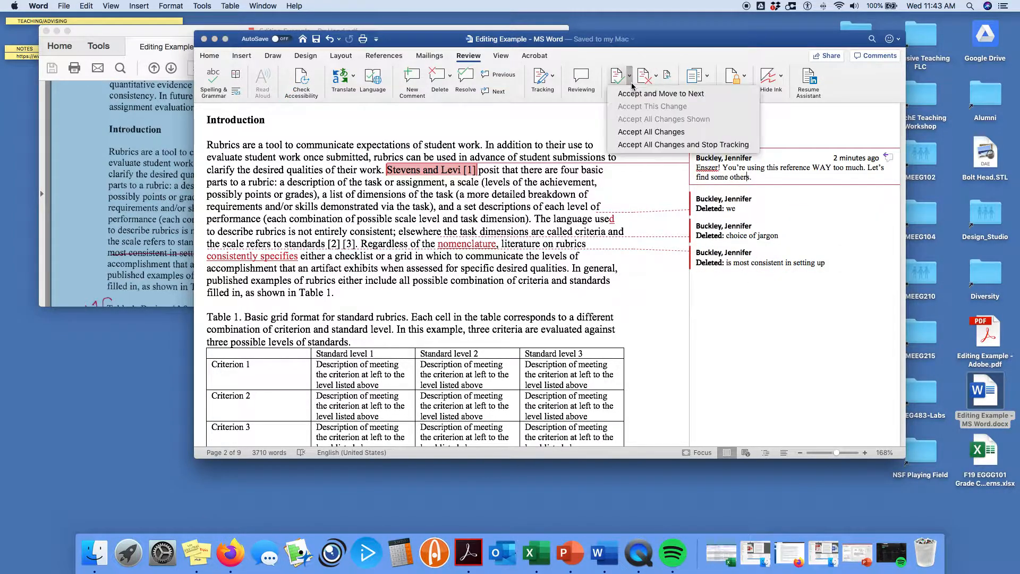
left_click(639, 145)
left_click(710, 236)
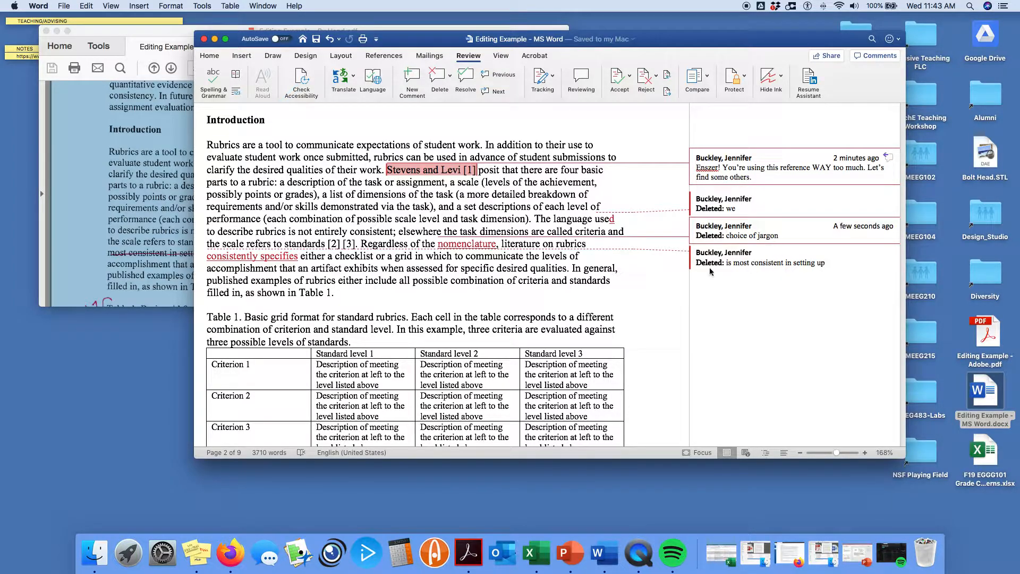
scroll(557, 254, "down", 2)
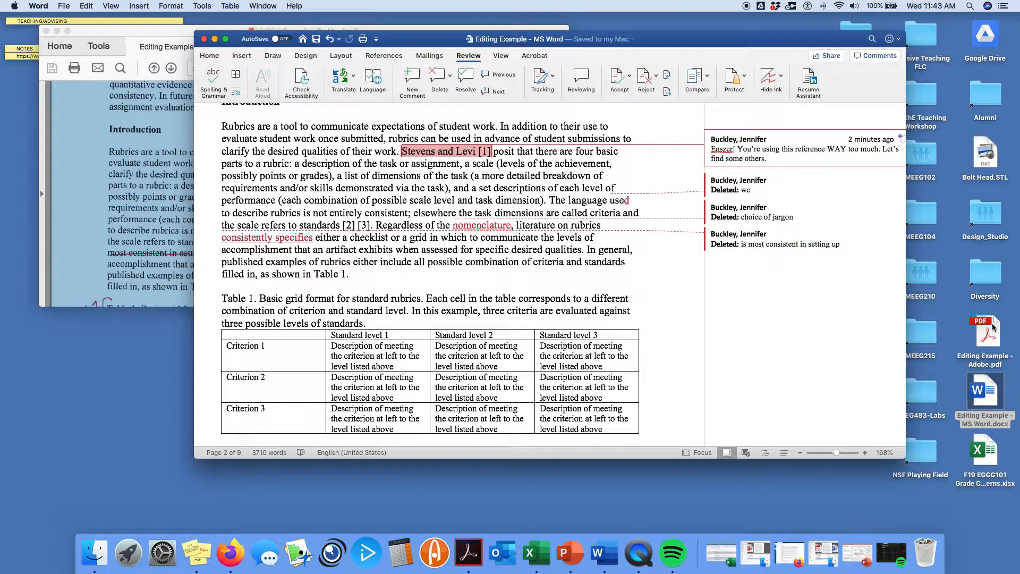
Minimize the Word document, open Editing Example - Adobe.pdf in Acrobat, and arrange and enlarge its window beside the hand-marked PDF.
left_click(215, 40)
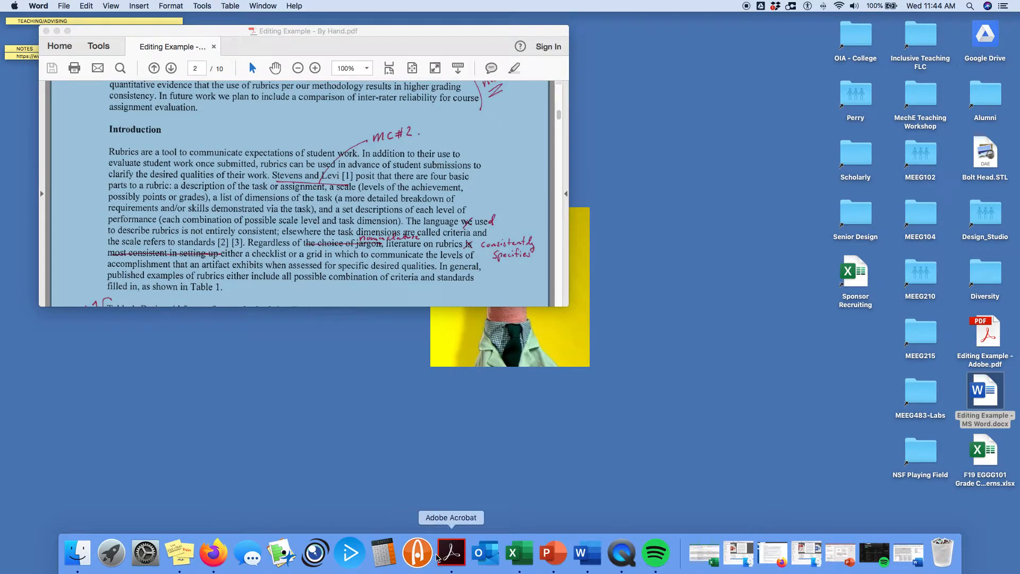
double_click(992, 336)
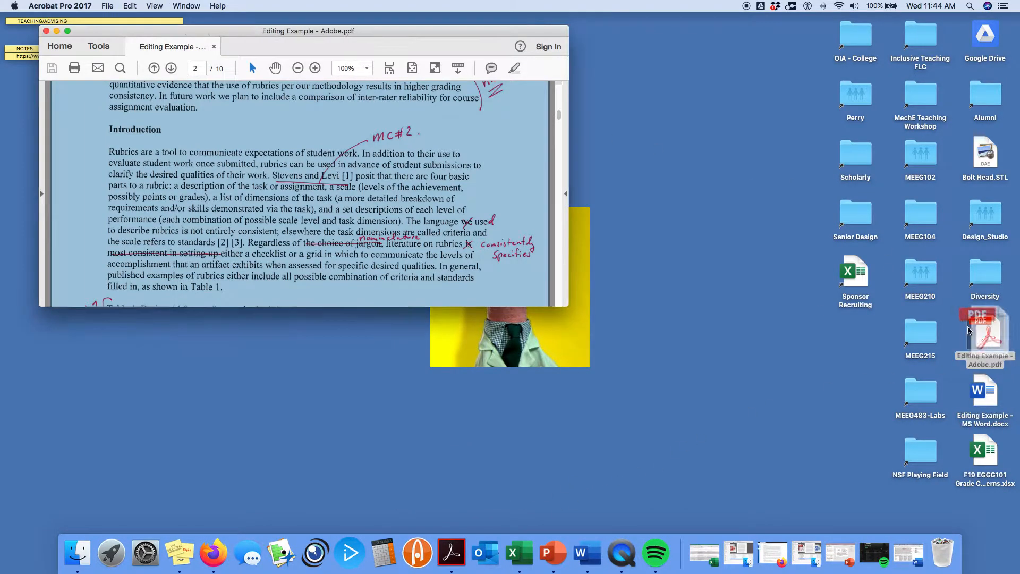
left_click_drag(347, 33, 439, 69)
left_click_drag(263, 84, 149, 110)
left_click_drag(282, 68, 391, 67)
left_click_drag(769, 342, 874, 502)
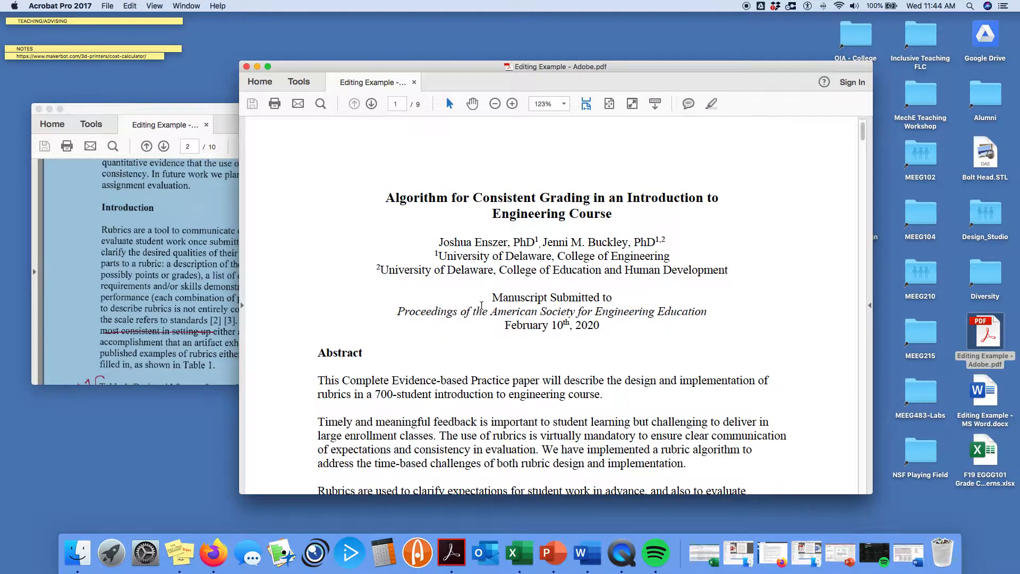
Go to the Introduction on page 2 of the Adobe PDF, check it against the hand-marked copy, and open the Comment tools.
scroll(481, 306, "down", 15)
scroll(510, 343, "down", 5)
scroll(524, 345, "down", 2)
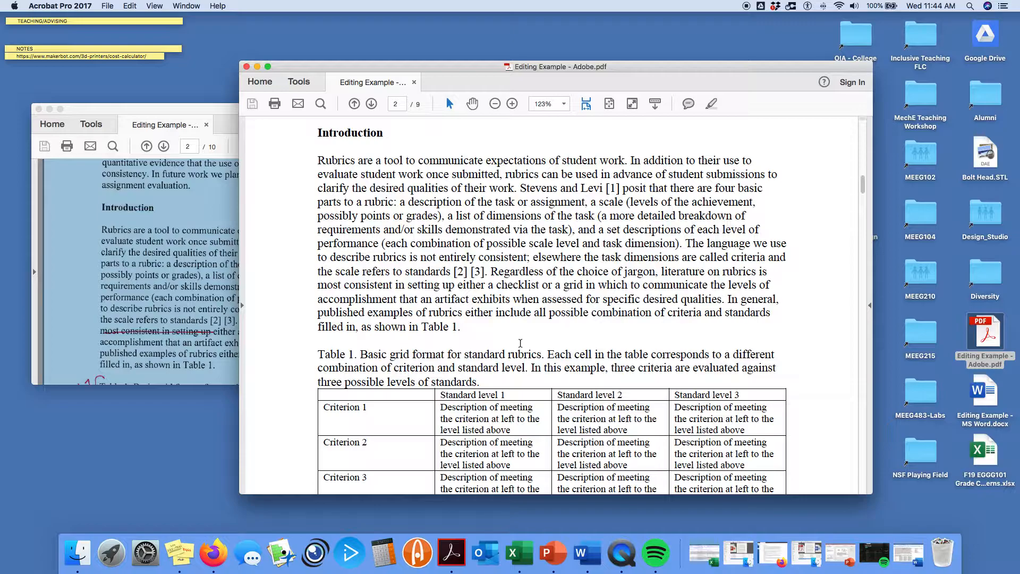
left_click(177, 251)
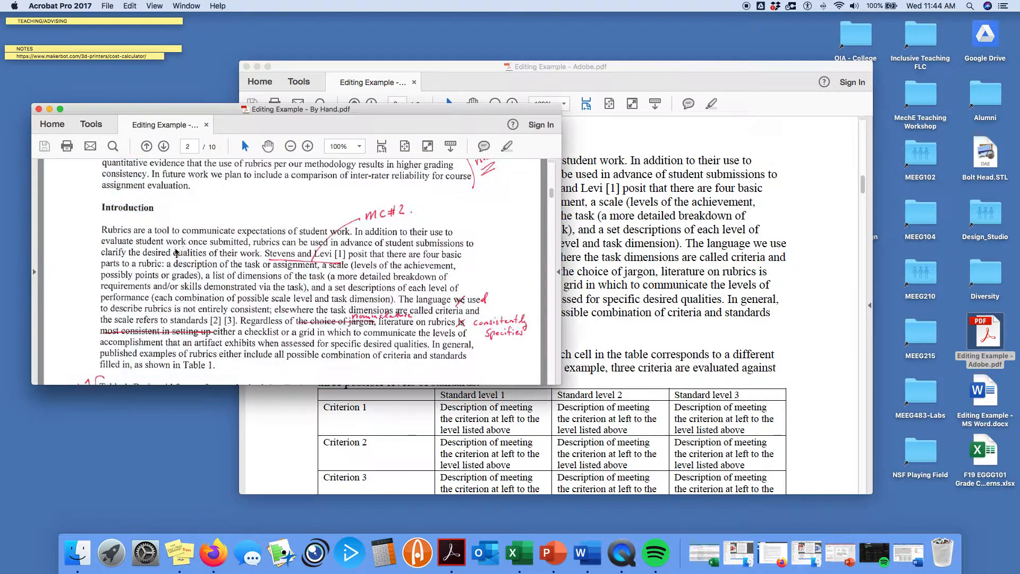
left_click(380, 68)
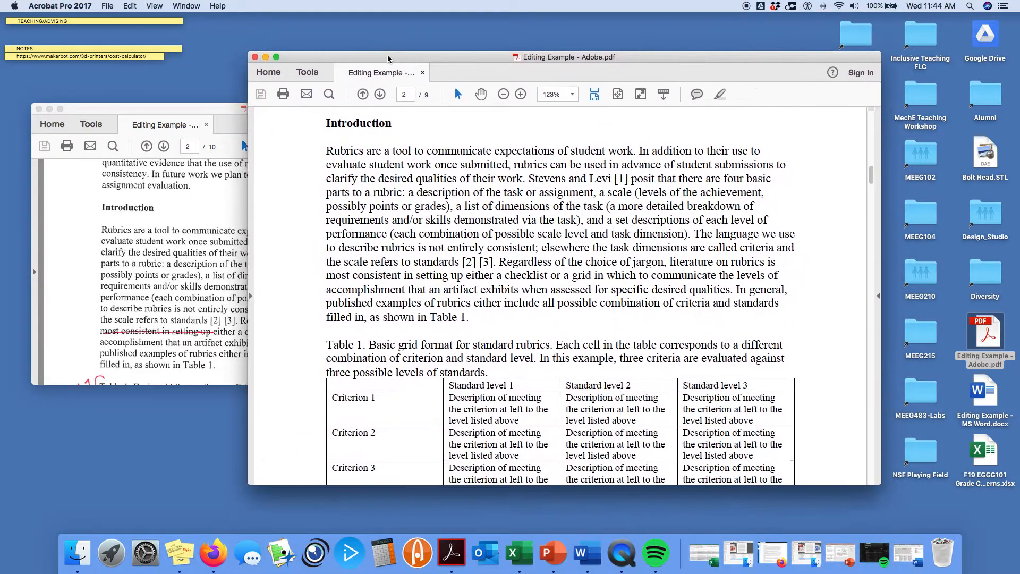
left_click_drag(388, 59, 375, 56)
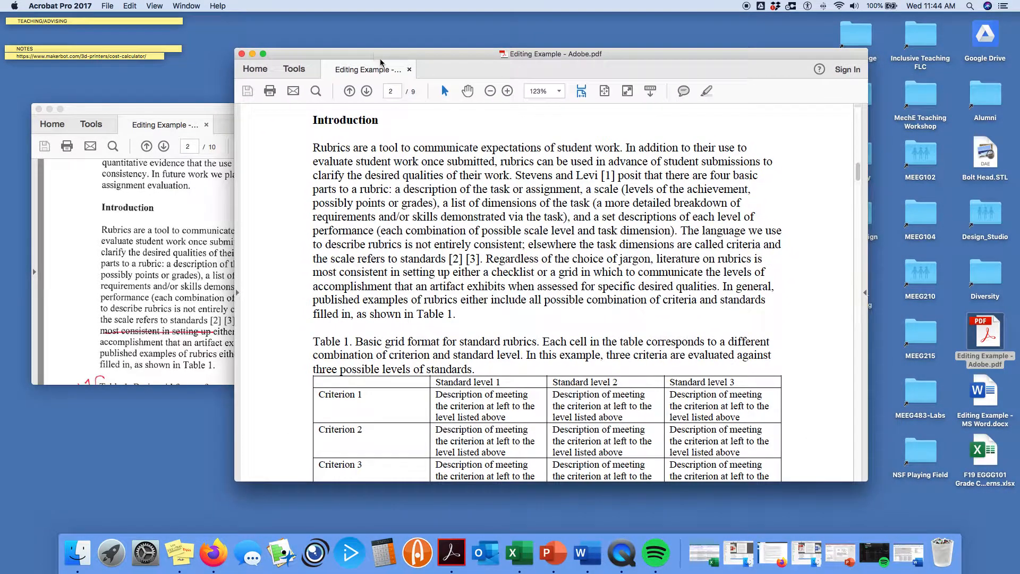
left_click(294, 69)
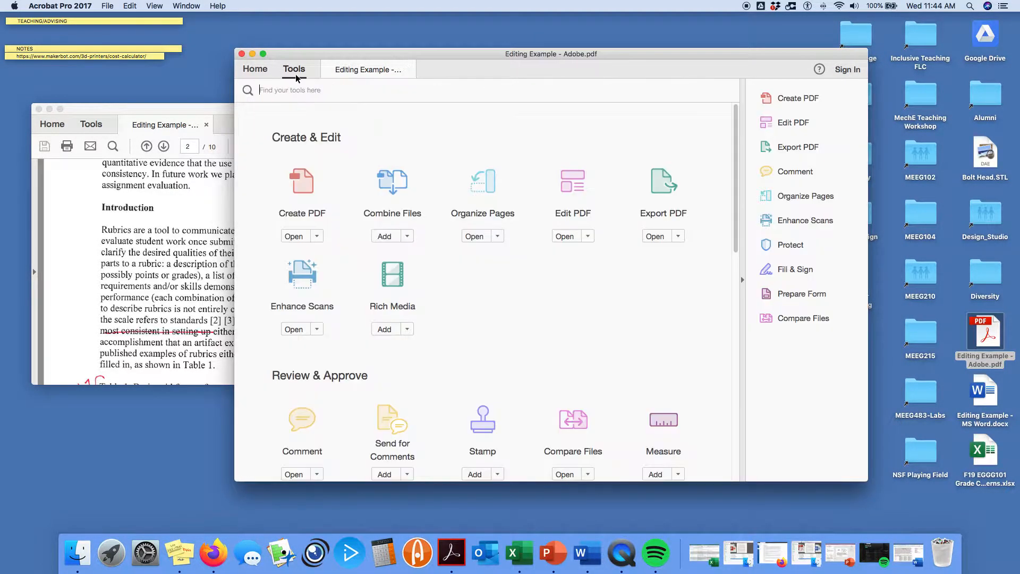
left_click(301, 423)
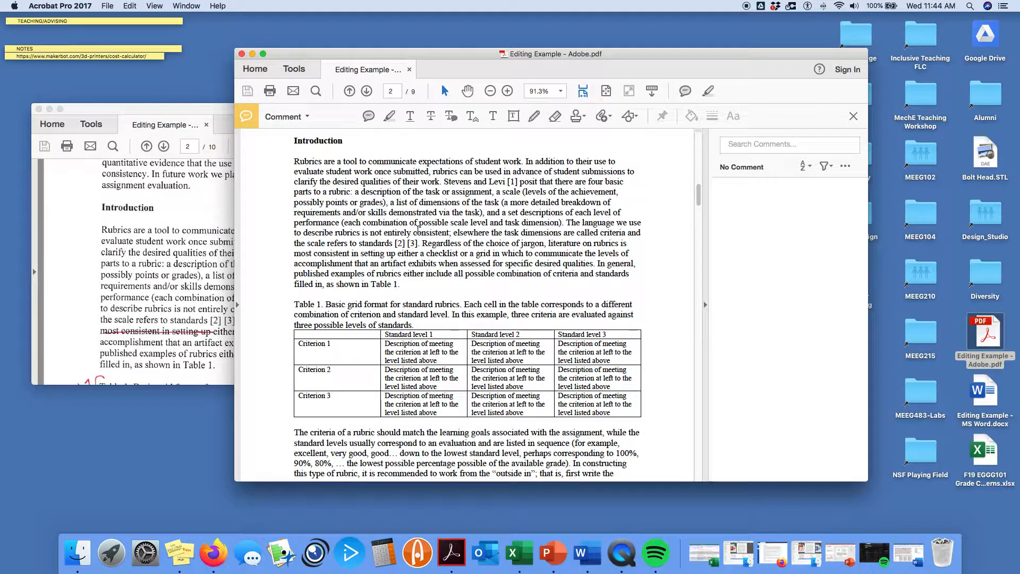
Add a sticky note beside the Introduction's [1] citation reading "You are using this reference too much. Let's find another.".
left_click_drag(445, 182, 518, 182)
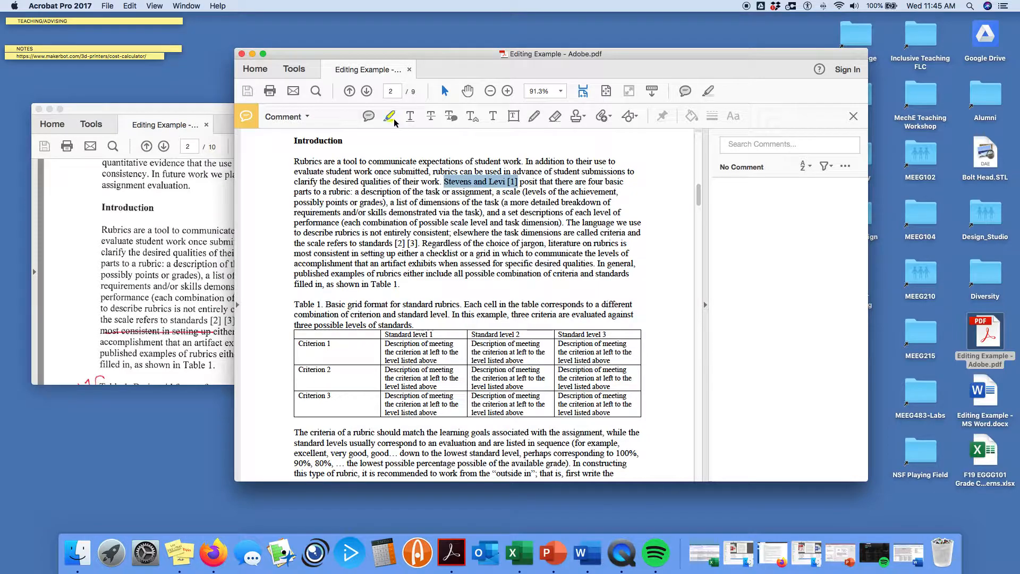
left_click(372, 117)
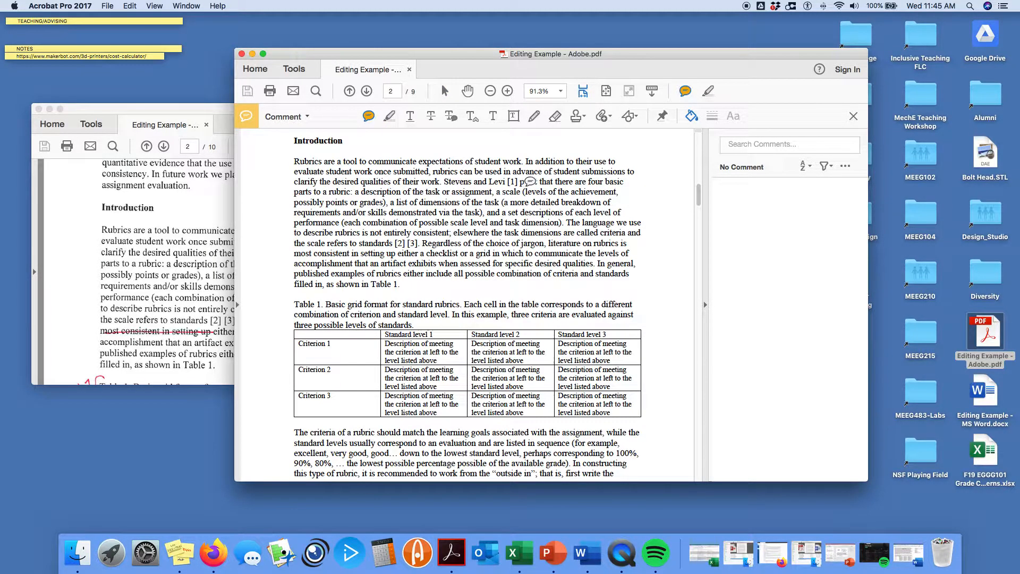
left_click(524, 179)
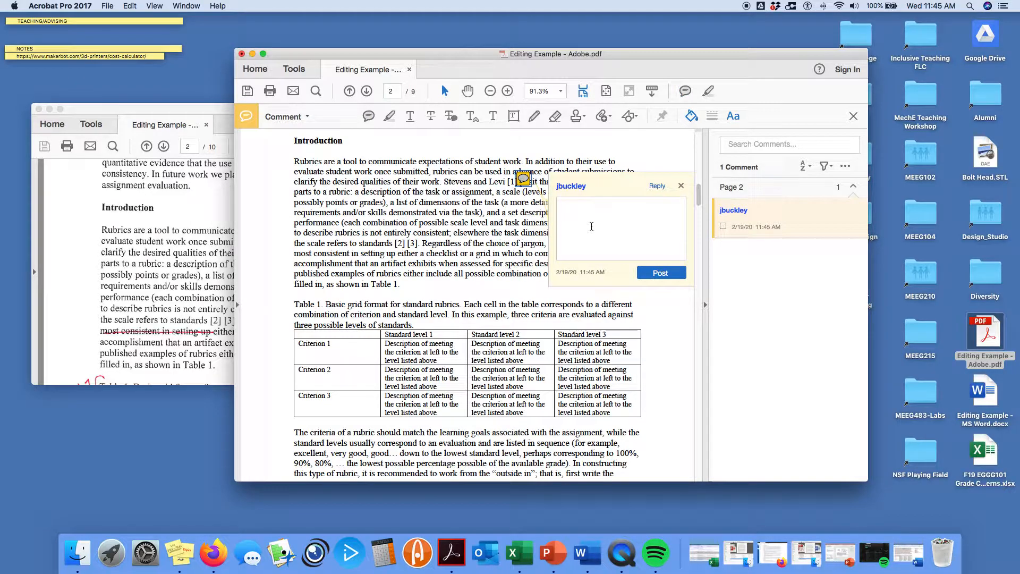
type("You are using this reference too much. let")
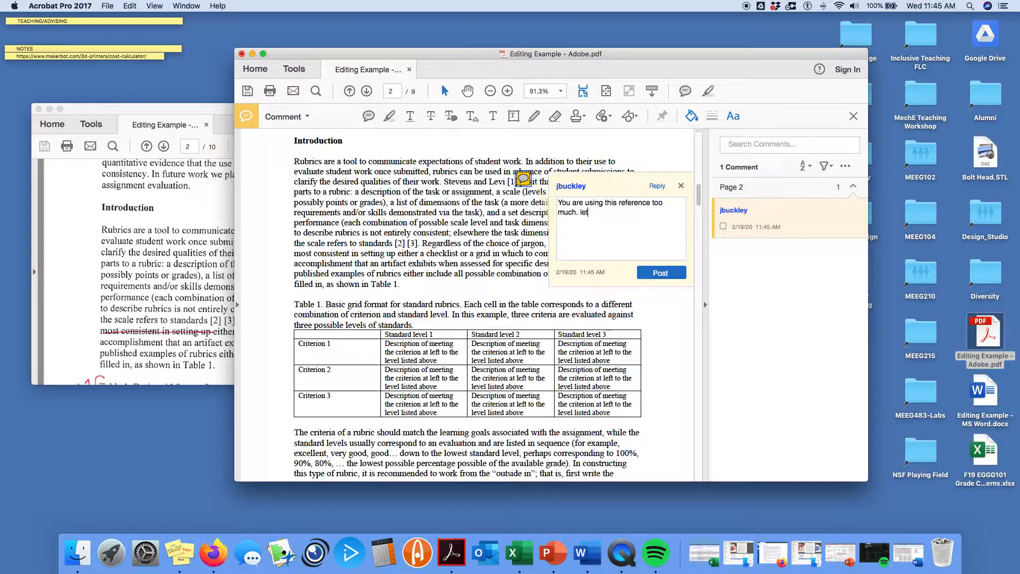
type("Let's find another.")
left_click(660, 272)
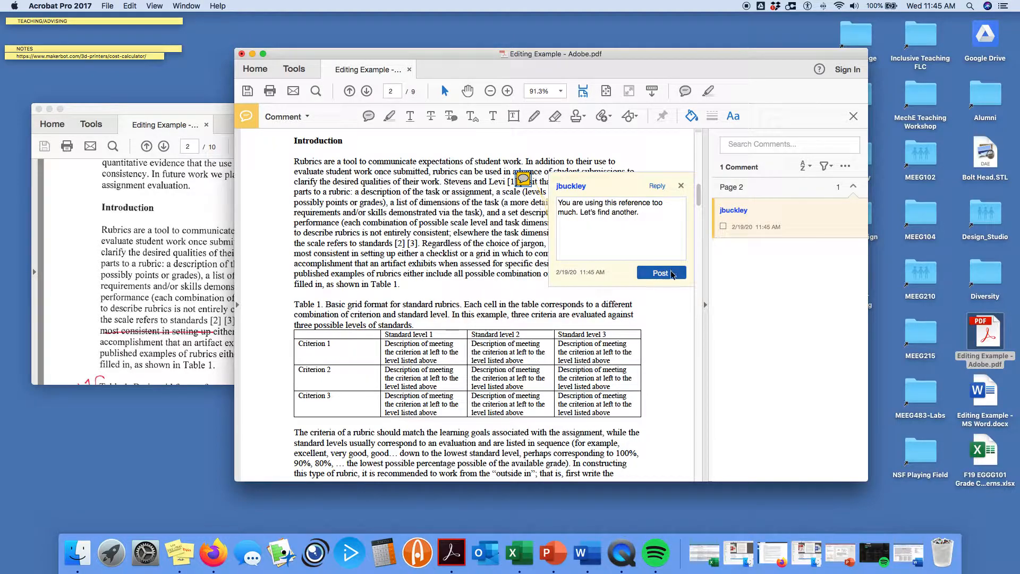
left_click(682, 187)
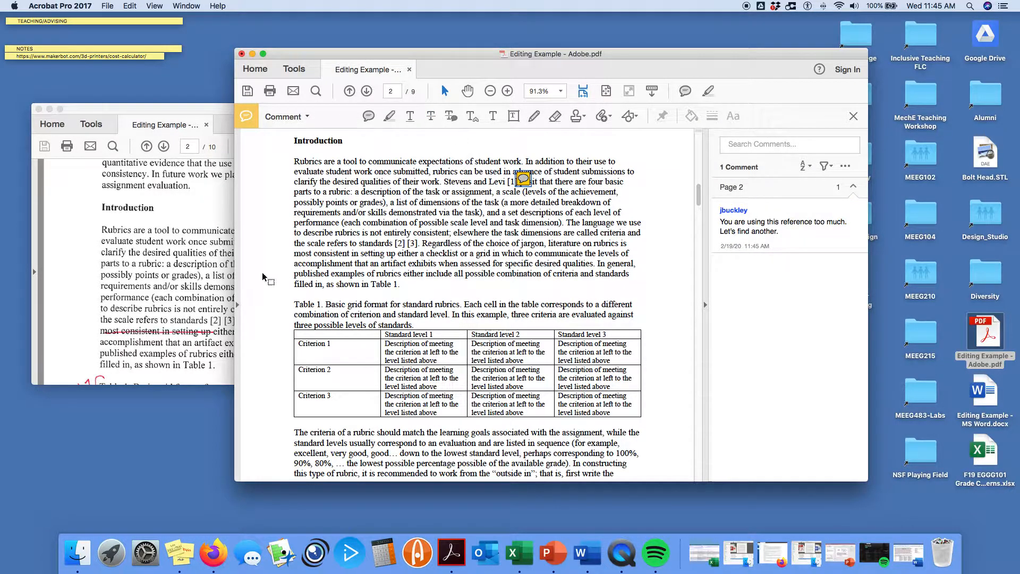
Following the hand markup, strike through "we" and insert "d" after "use" in the Introduction's phrase "The language we use".
left_click(195, 106)
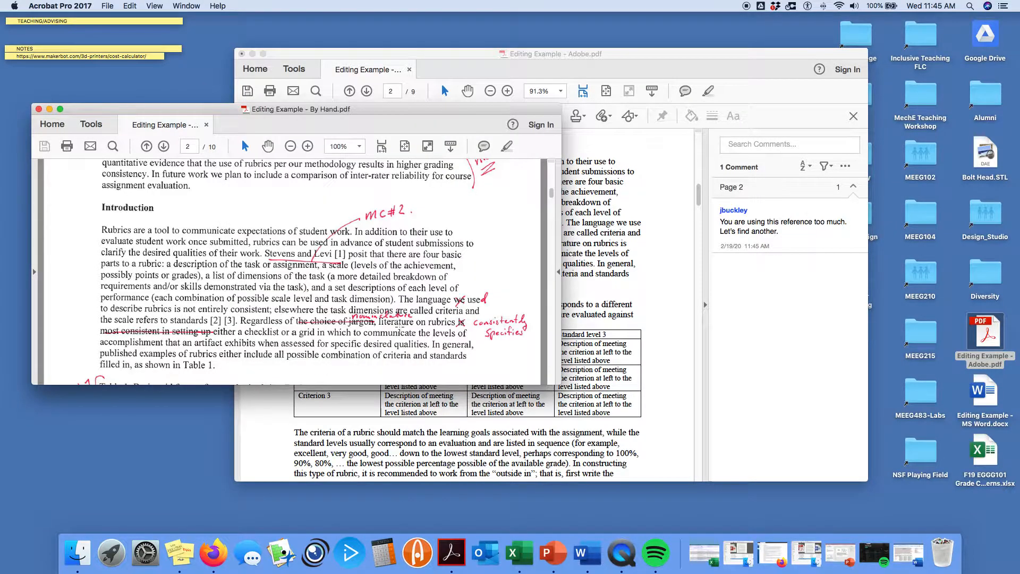
left_click(637, 283)
double_click(620, 223)
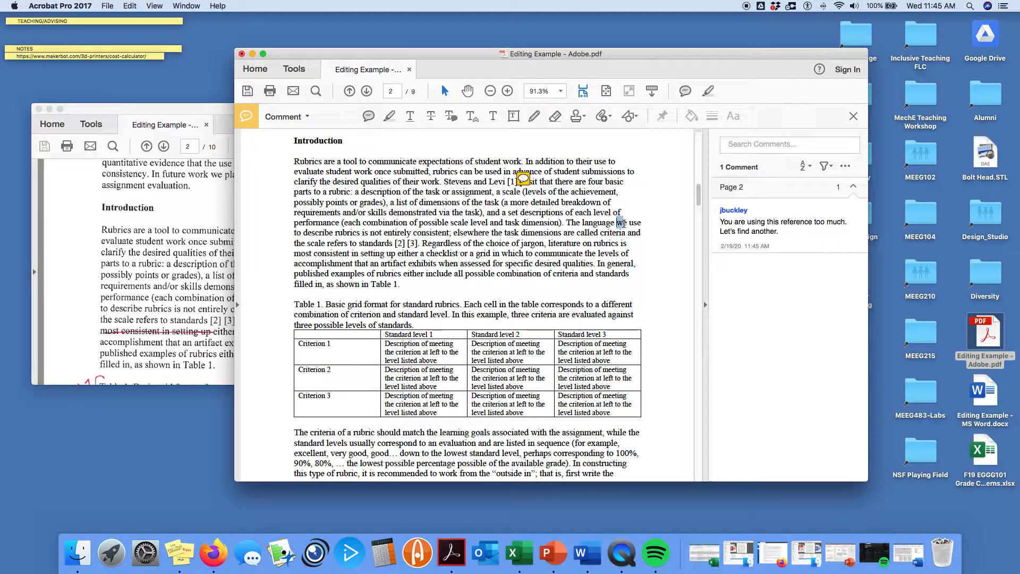
left_click(430, 118)
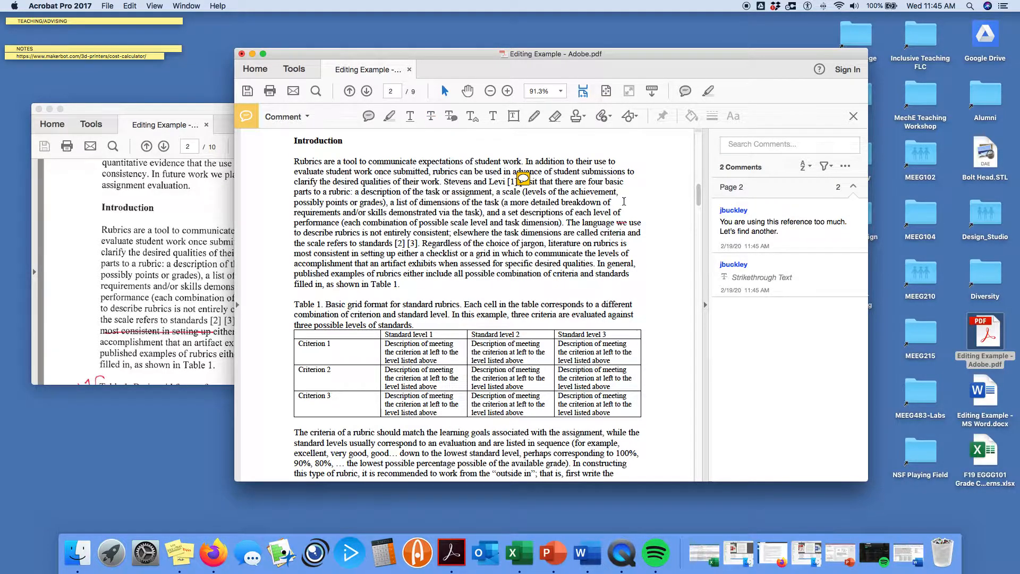
left_click(449, 118)
type("c")
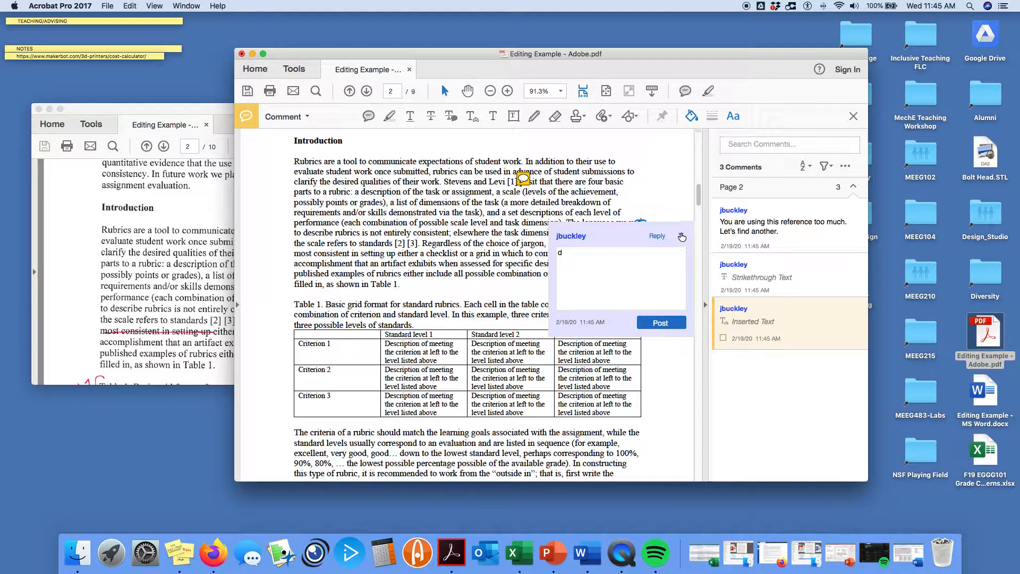
left_click(670, 326)
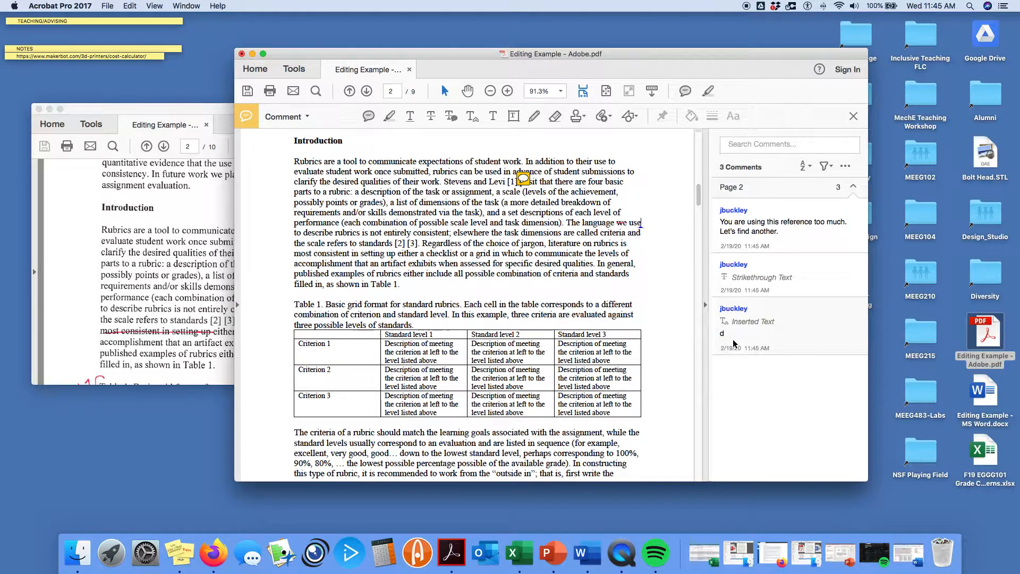
Check the hand markup and mark "the choice of jargon" in the PDF Introduction for replacement with "nomenclature".
left_click(154, 310)
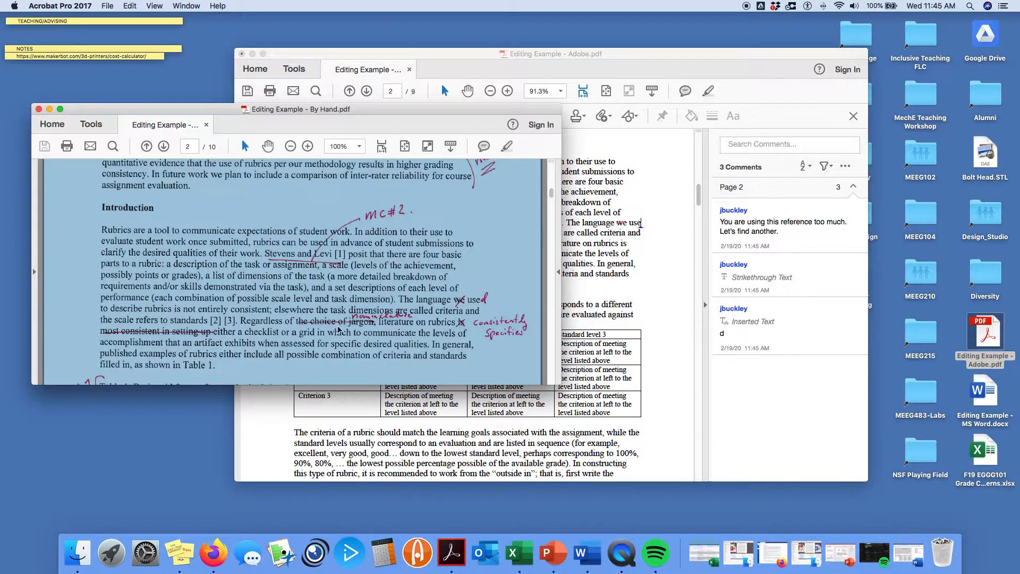
left_click(623, 323)
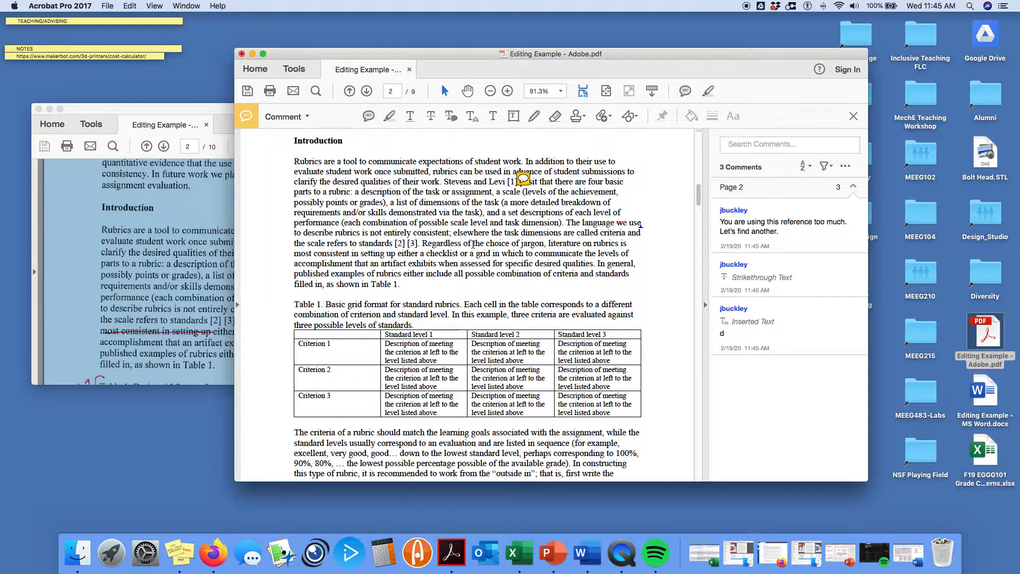
left_click_drag(474, 243, 544, 245)
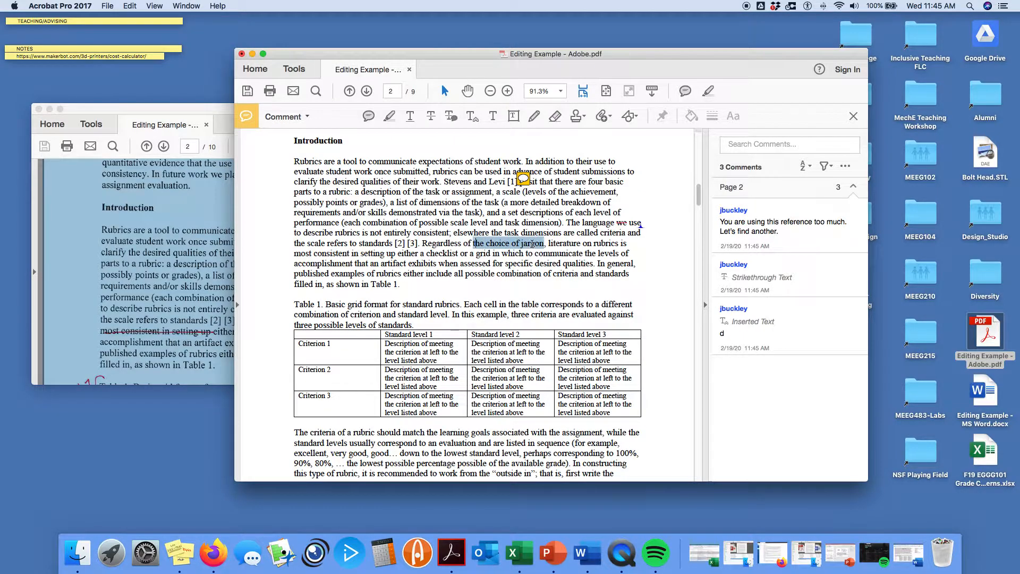
left_click(451, 117)
type("nomen")
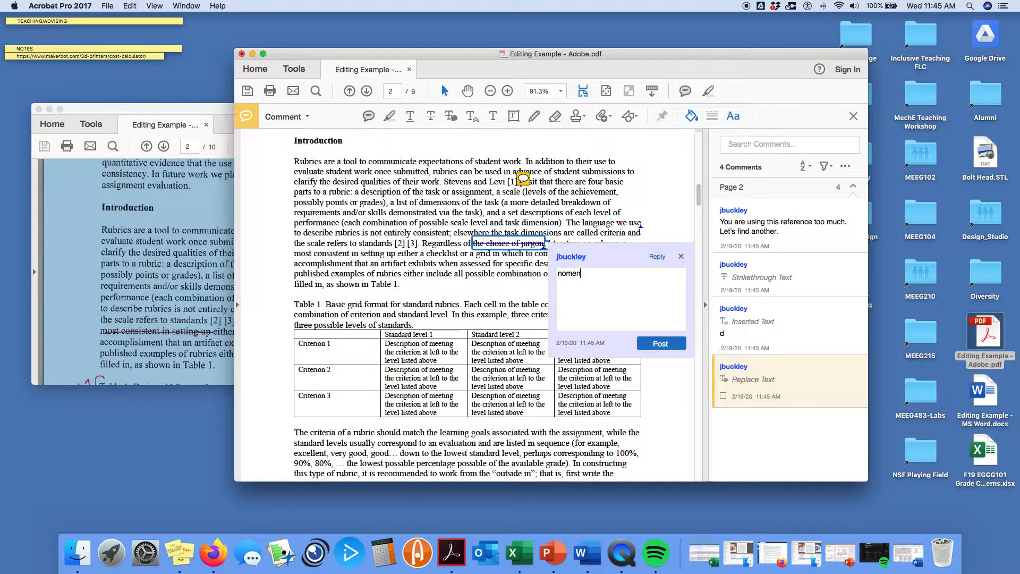
left_click(660, 344)
left_click(681, 257)
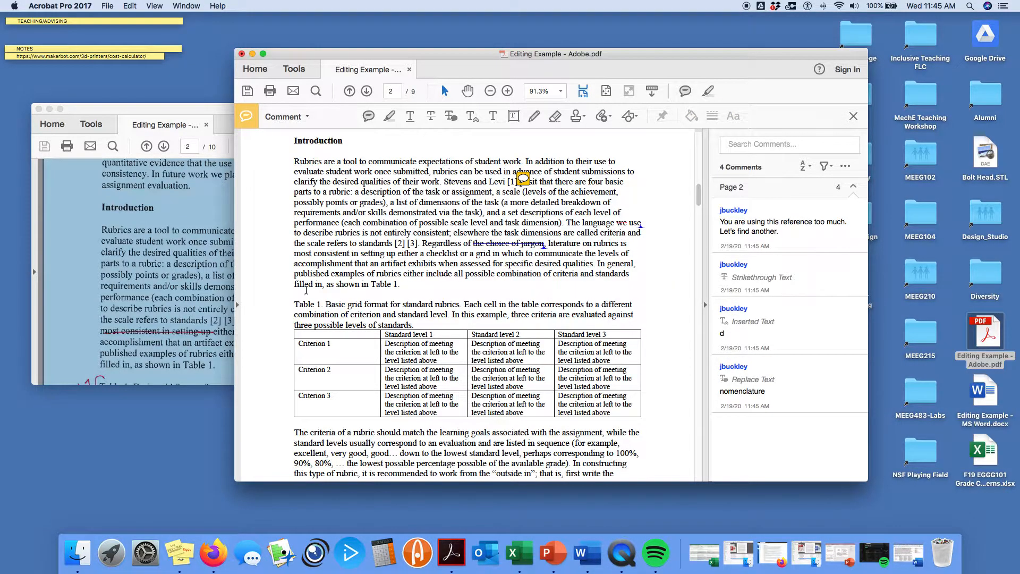
Following the hand markup, mark "is most consistent in setting up" in the PDF Introduction for replacement with "consistently specifies".
left_click(187, 308)
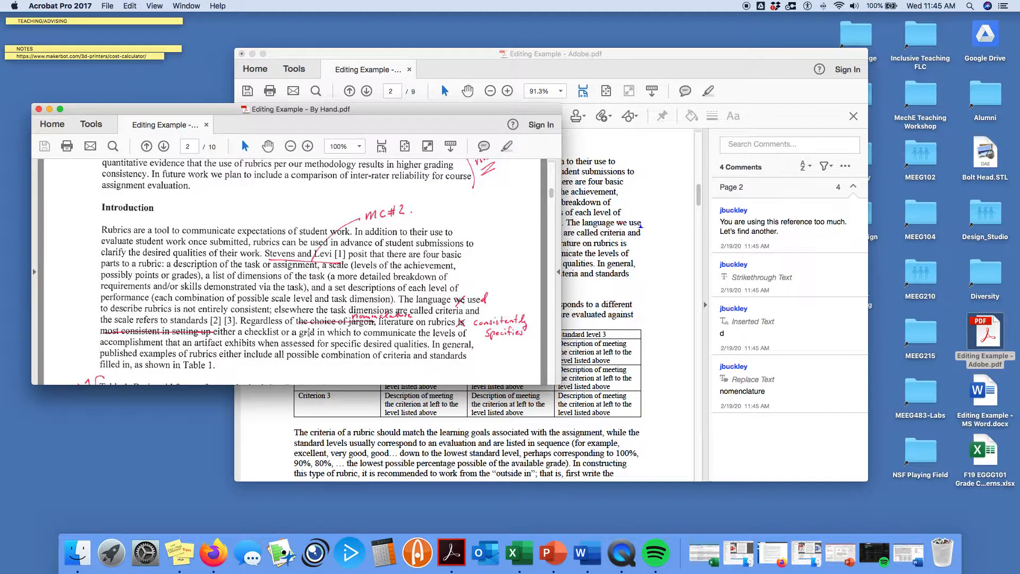
left_click(643, 326)
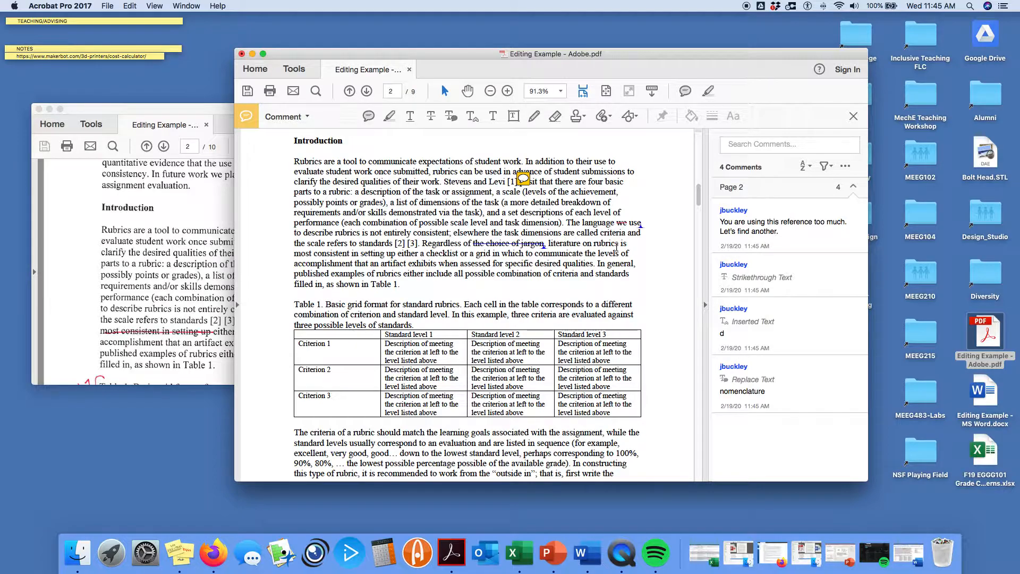
left_click_drag(620, 244, 396, 256)
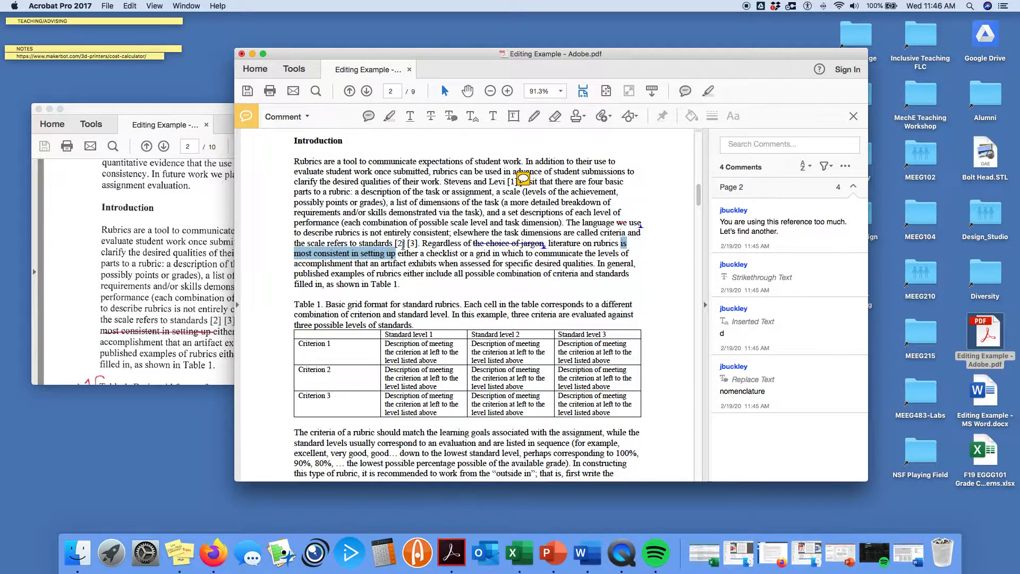
left_click(449, 116)
type("consistently specifies")
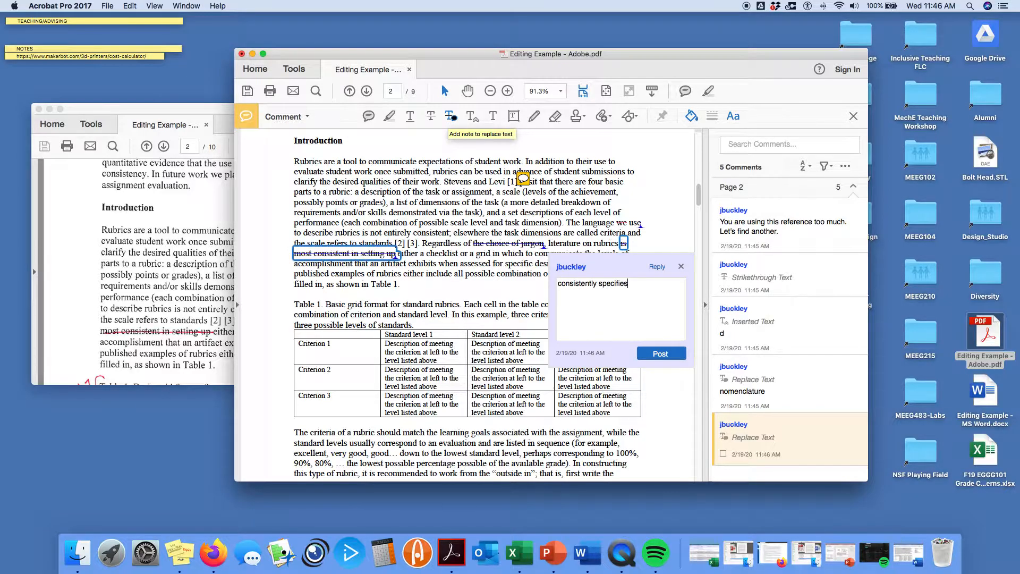
left_click(657, 355)
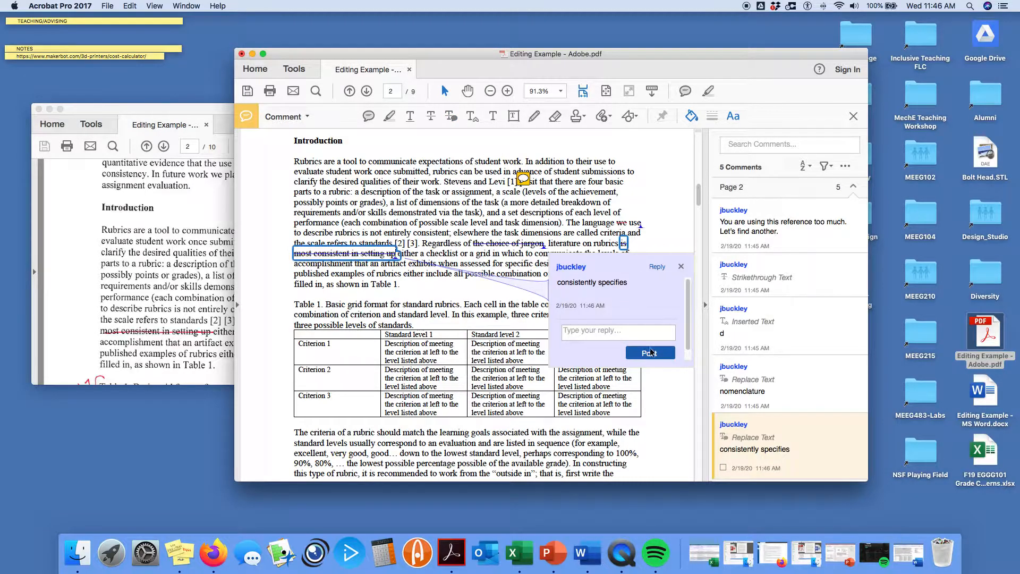
Close the "consistently specifies" note and open the commented PDF's print settings to check the printer choices and setup.
left_click(682, 268)
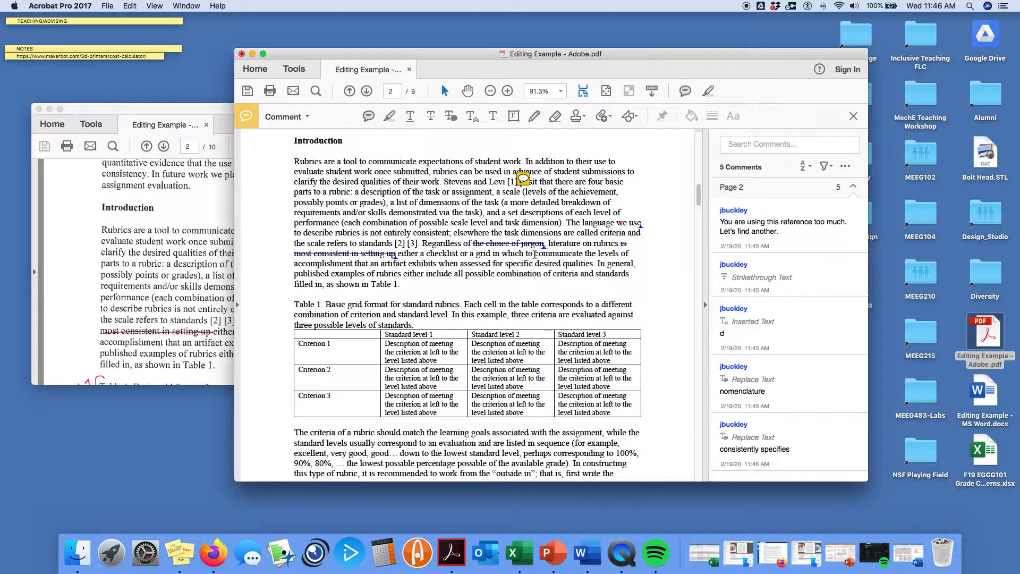
left_click(108, 6)
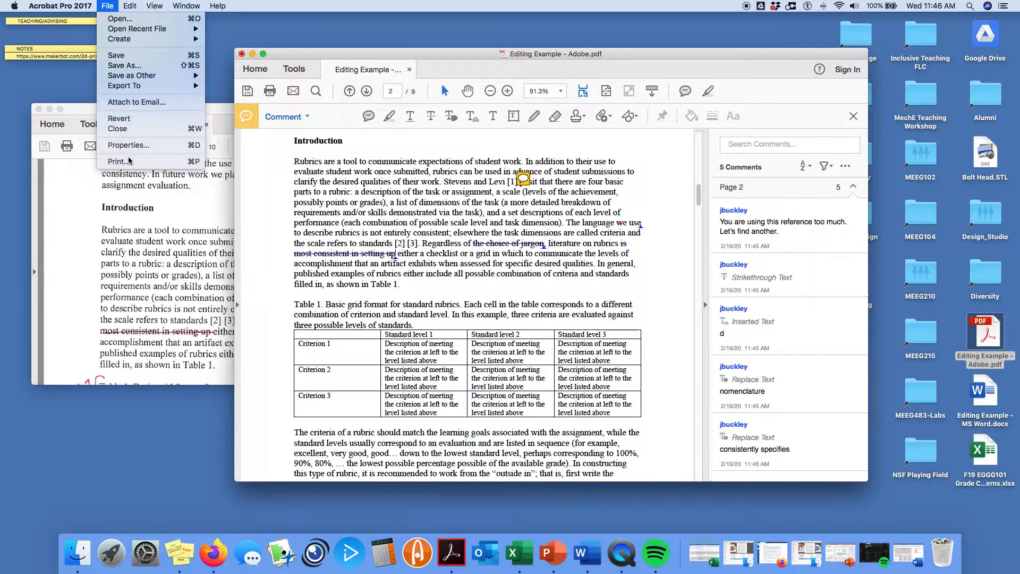
left_click(119, 161)
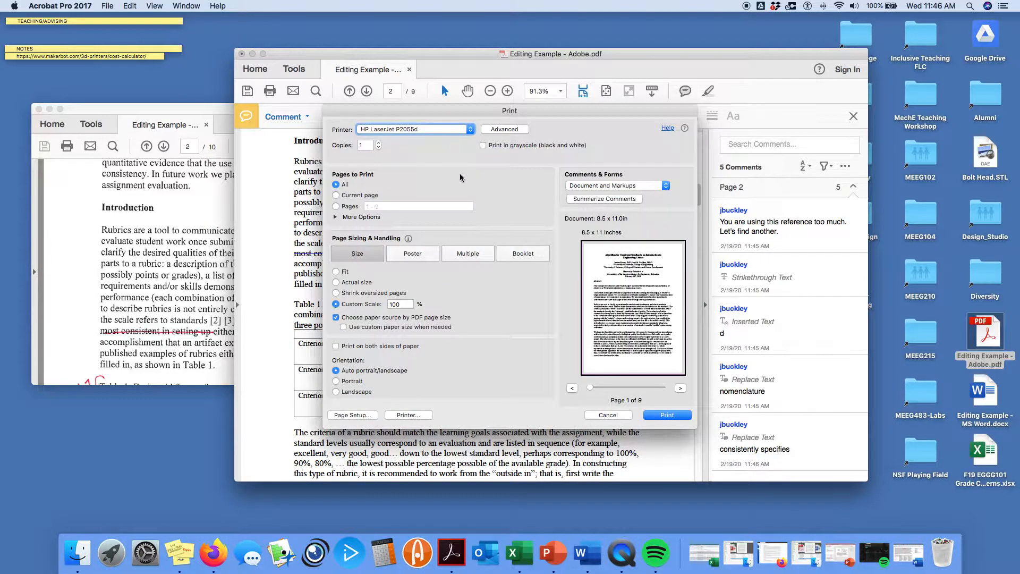
left_click(469, 129)
left_click(479, 137)
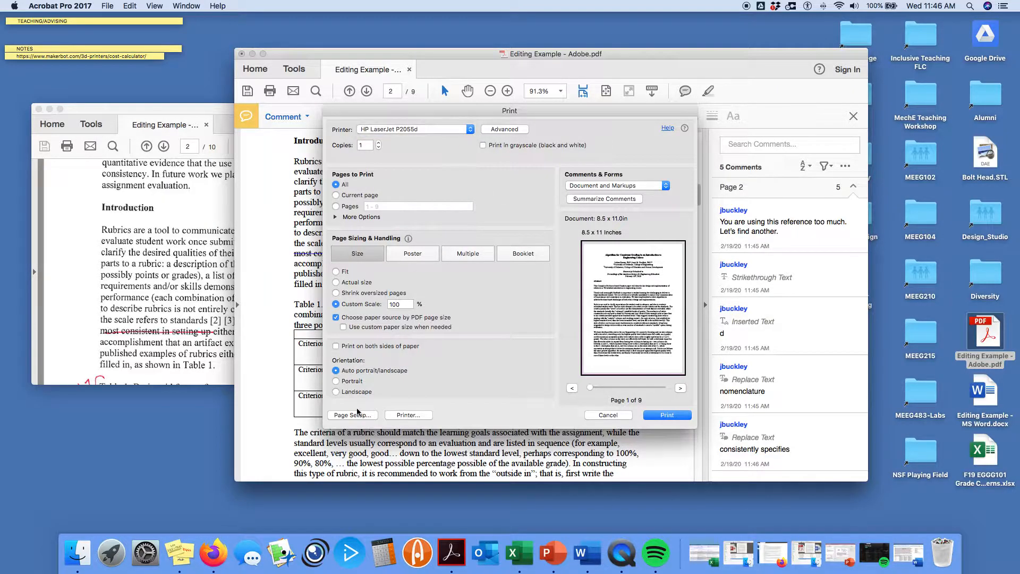
left_click(419, 416)
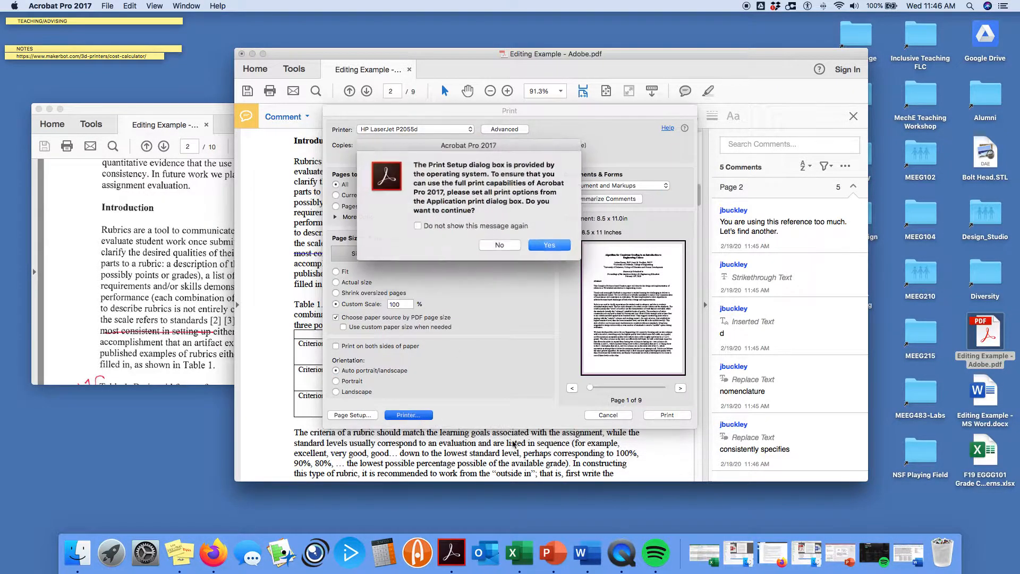
key("Escape")
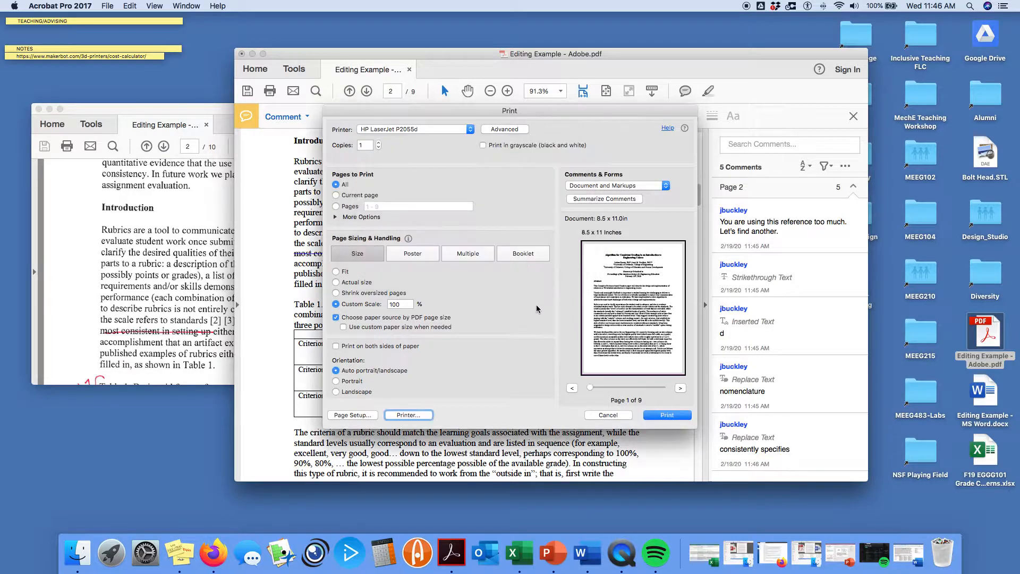
Preview the first three pages of the printout with the text of summarized comments included, and leave without printing.
left_click(611, 200)
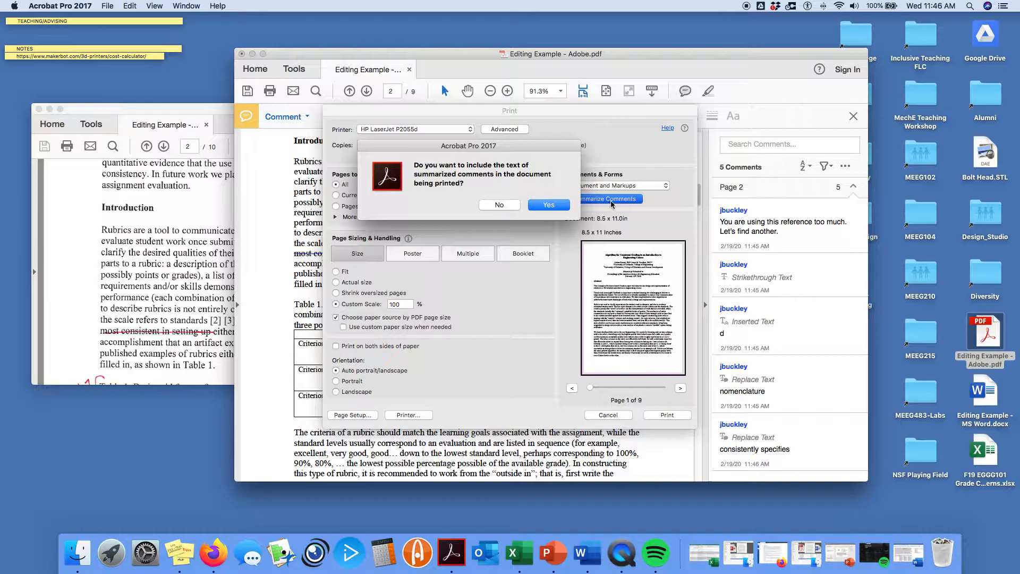
left_click(557, 207)
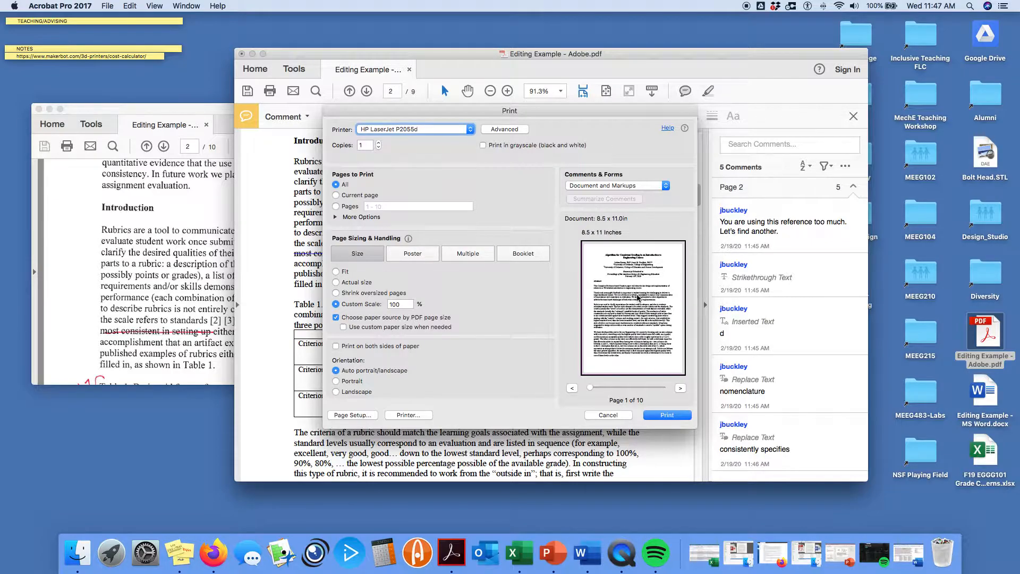
left_click_drag(590, 389, 604, 392)
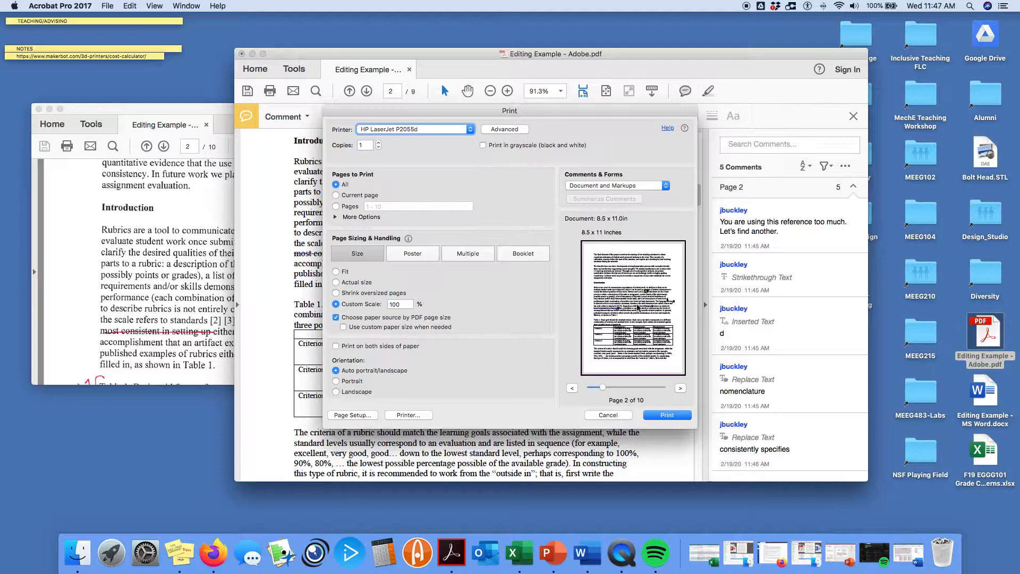
left_click(680, 388)
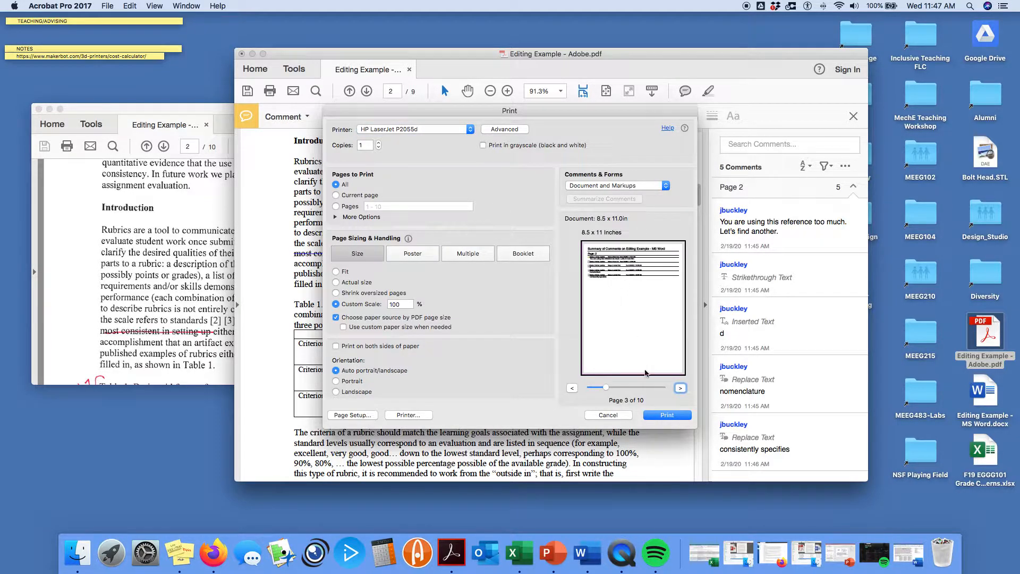
left_click(573, 390)
left_click(573, 389)
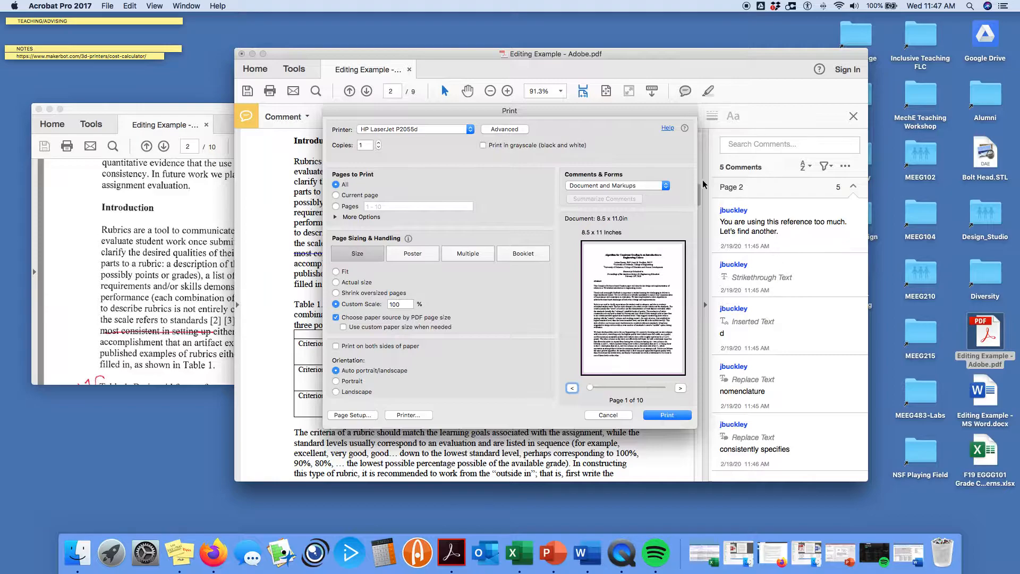
left_click(680, 389)
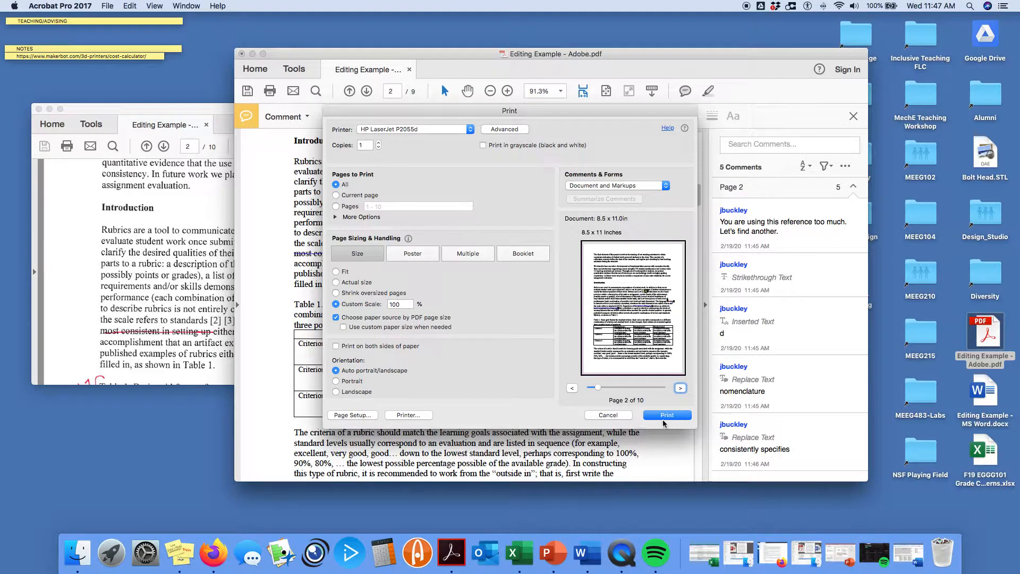
left_click(608, 415)
Compare the marked-up Introduction in the hand-edited PDF, in Editing Example - MS Word.docx in Word, and in Editing Example - Adobe.pdf in Acrobat.
left_click(113, 271)
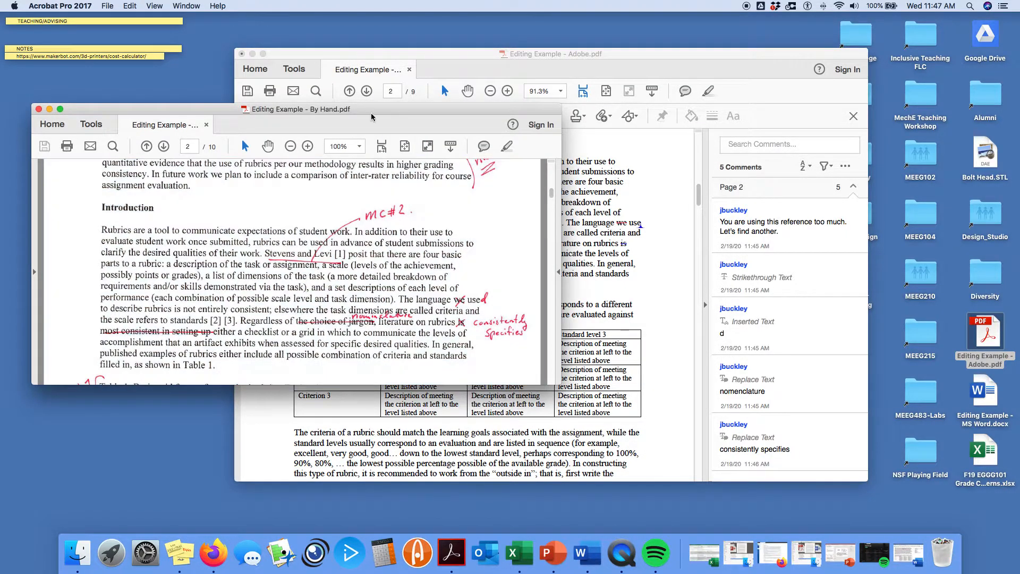
left_click(985, 398)
double_click(984, 398)
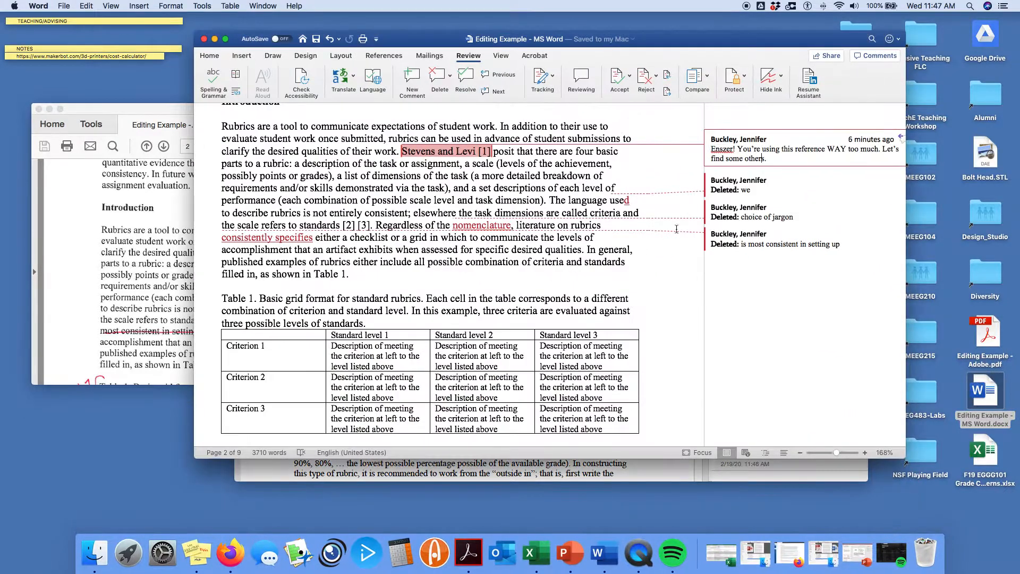
left_click(678, 468)
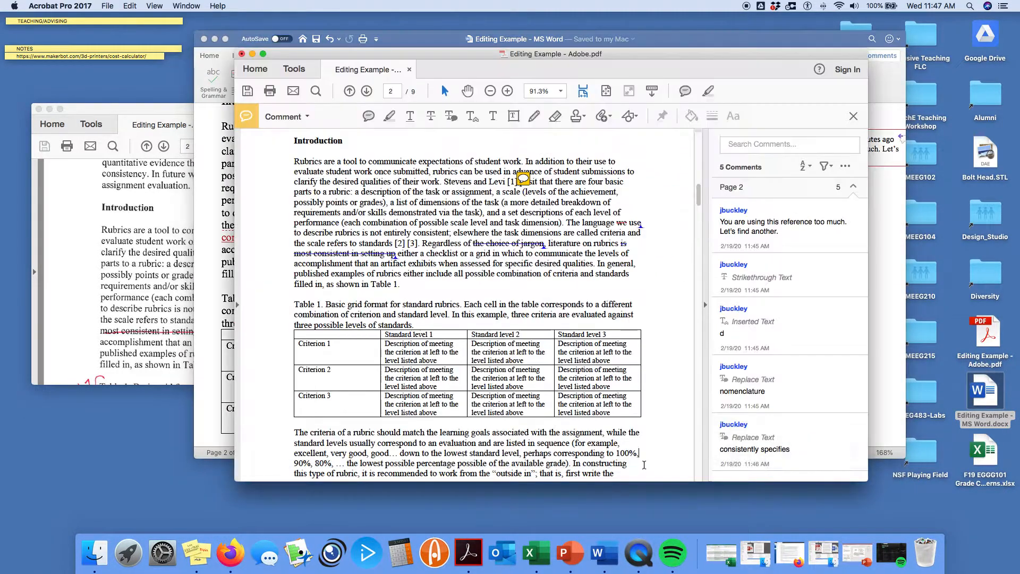